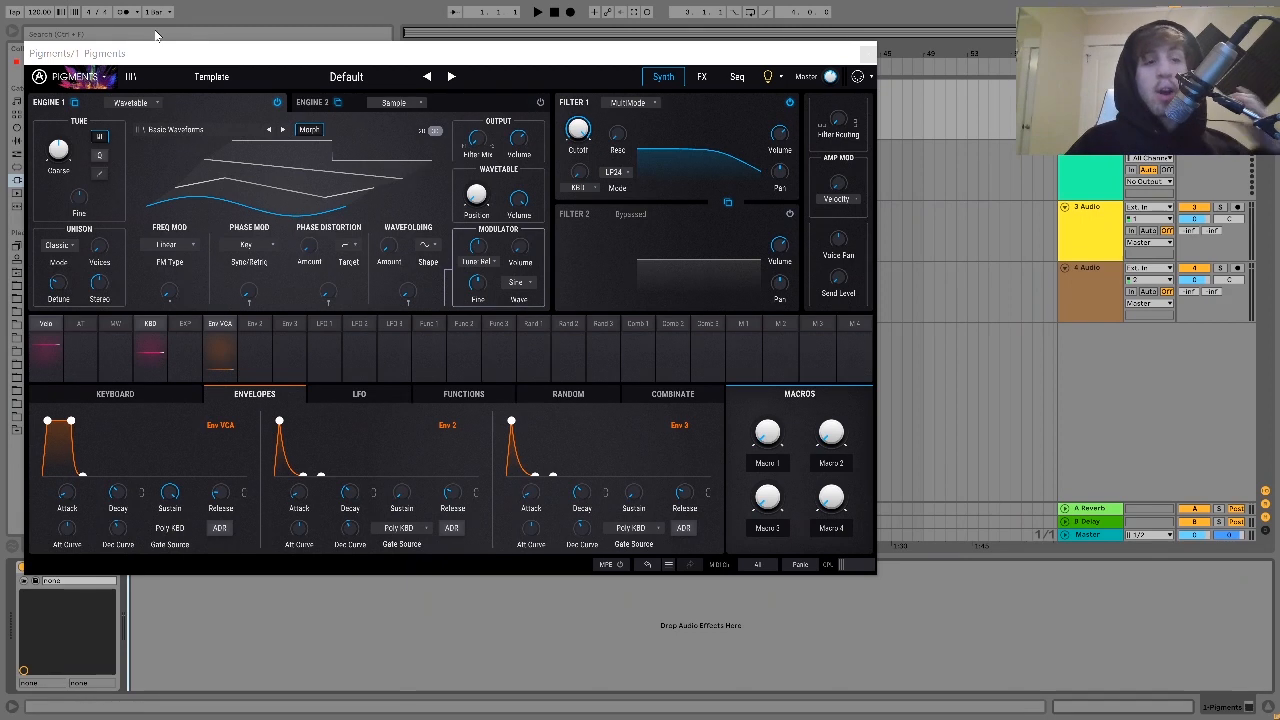
- Bypass Filter 1 and change Engine 1 to the Sample engine type
click(129, 103)
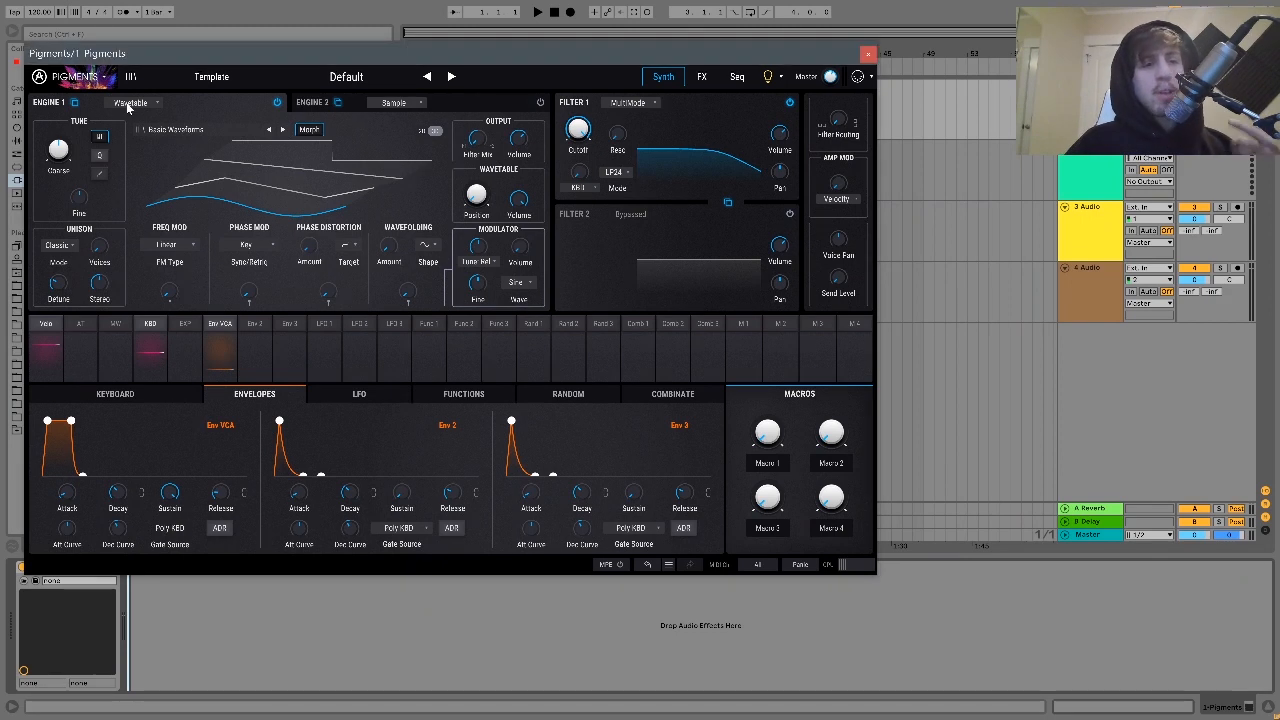
click(130, 103)
click(201, 100)
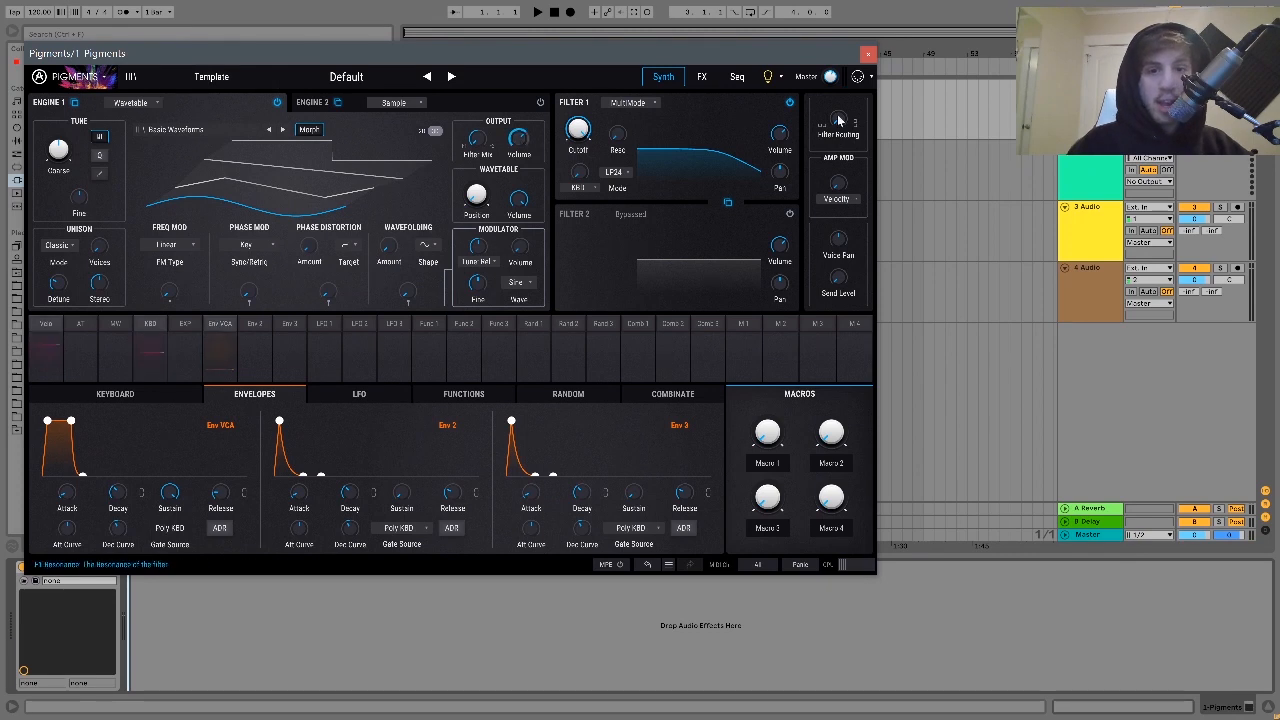
click(789, 103)
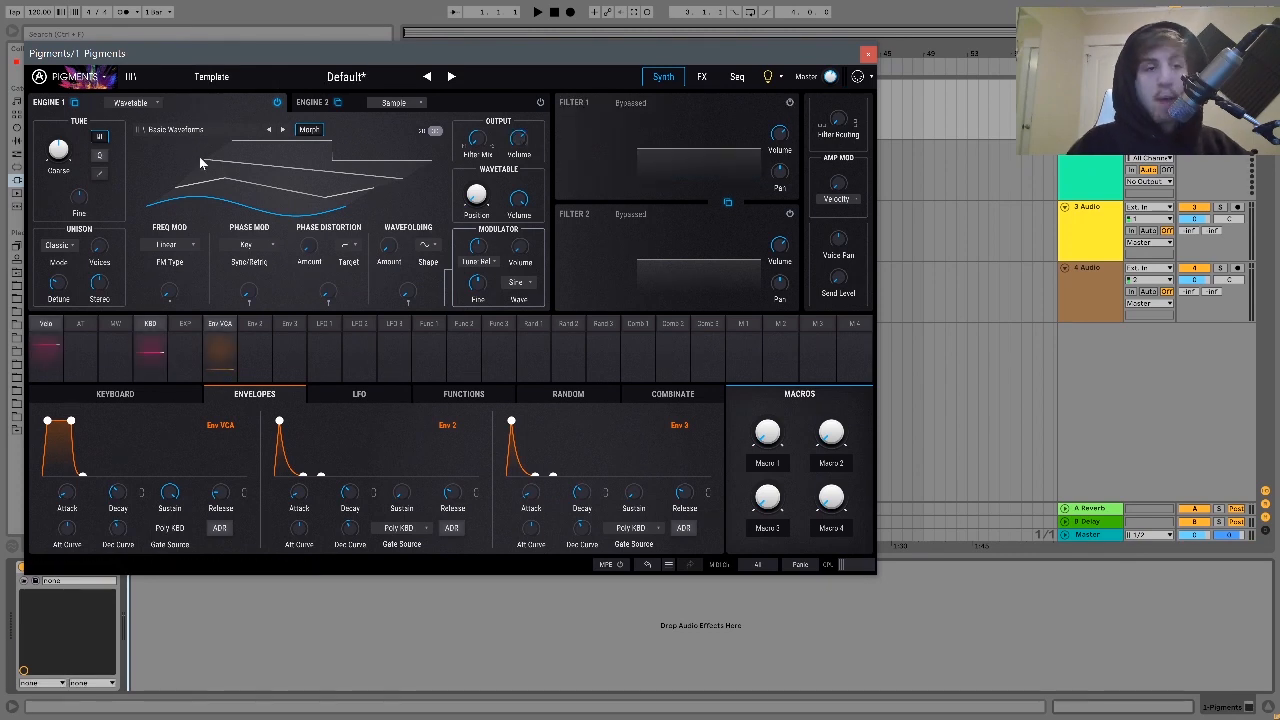
click(142, 104)
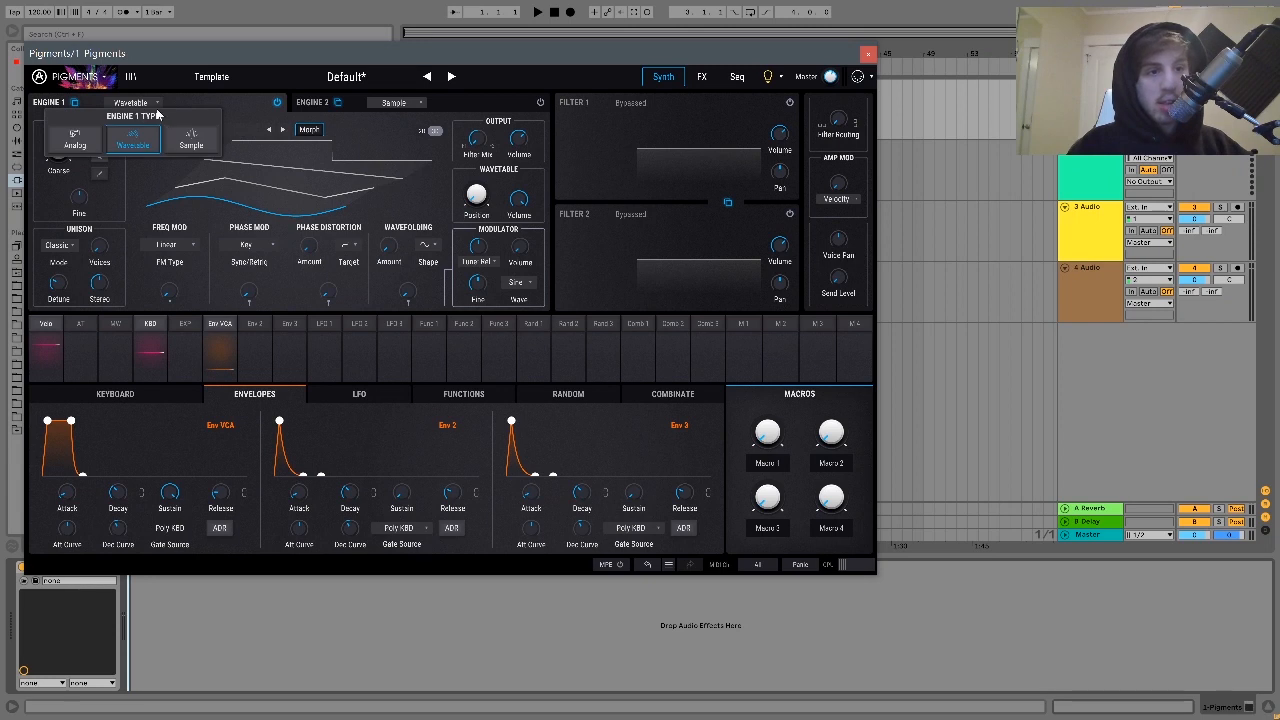
click(190, 144)
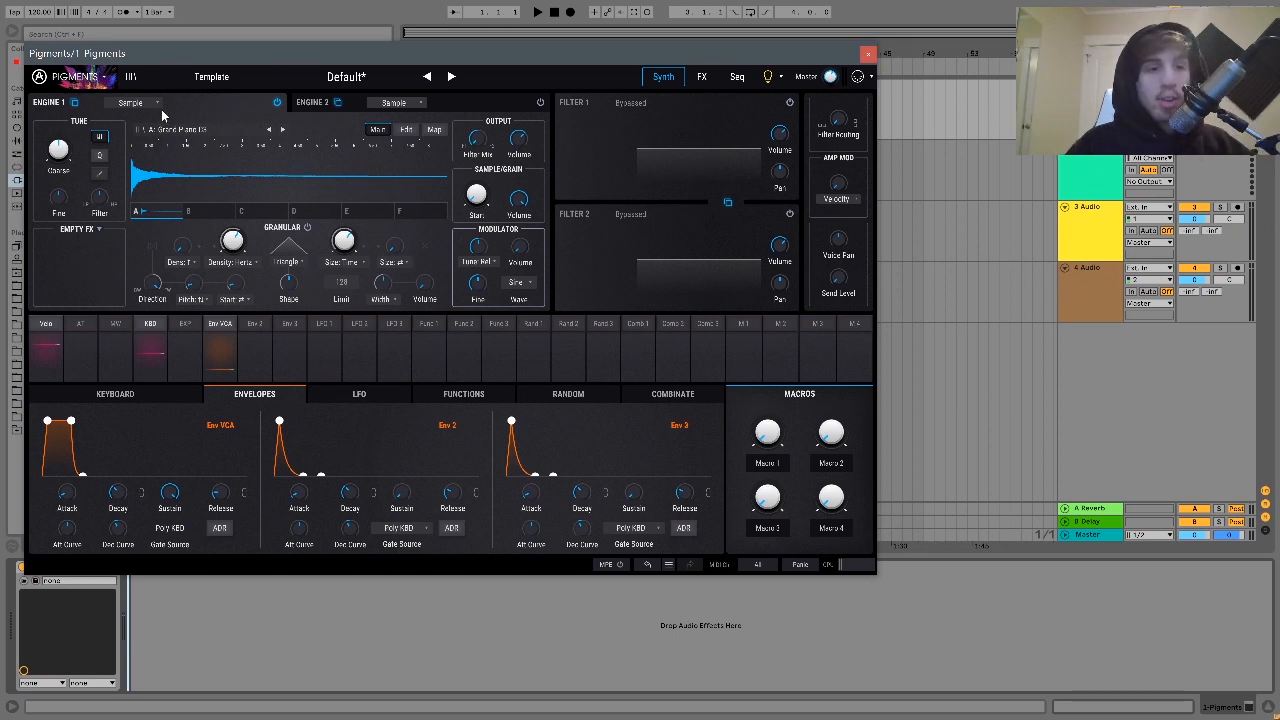
- Import the Copenhagen Techno Tutorial Files folder from Tutorial Files into Engine 1's sample browser
click(222, 128)
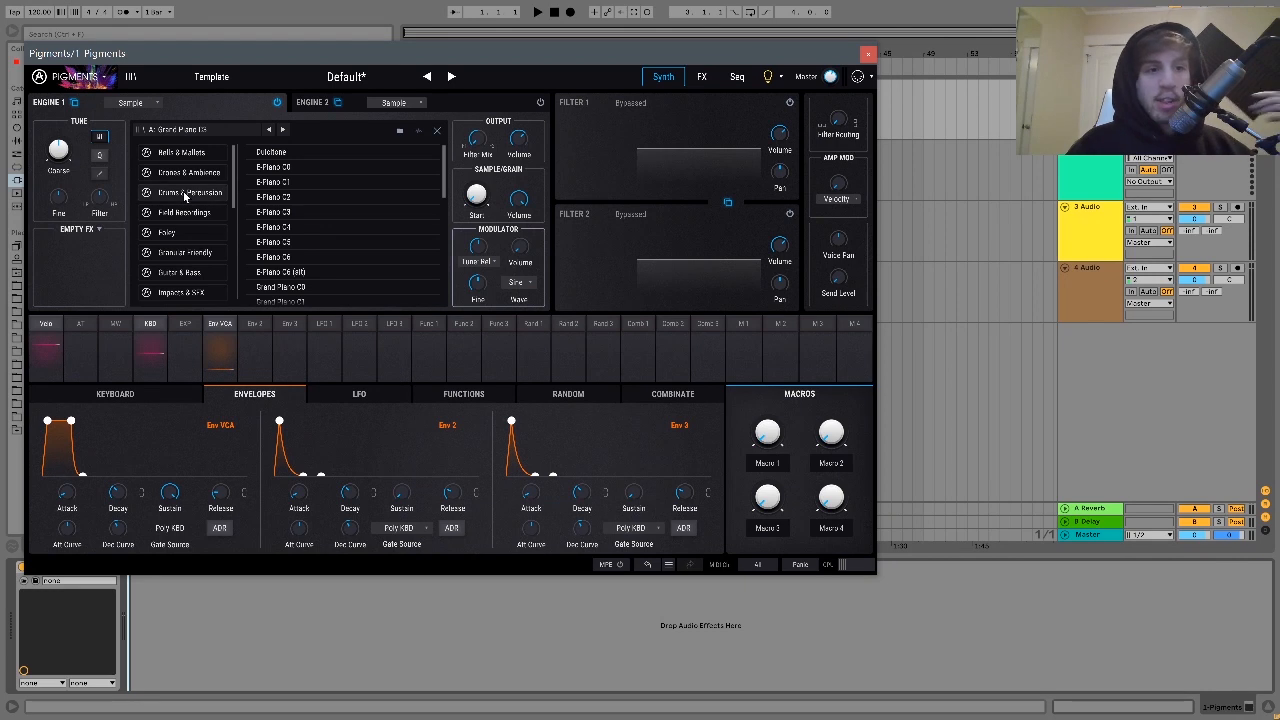
scroll(184, 196, down, 6)
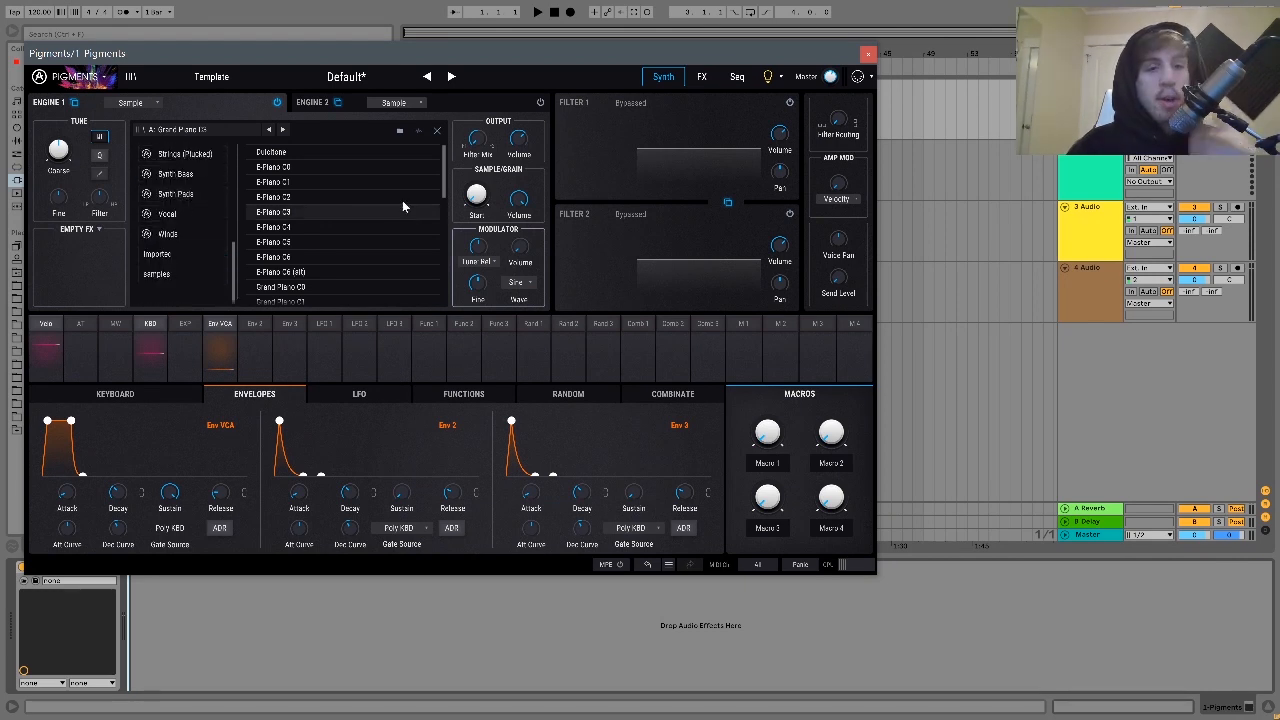
click(400, 131)
click(526, 338)
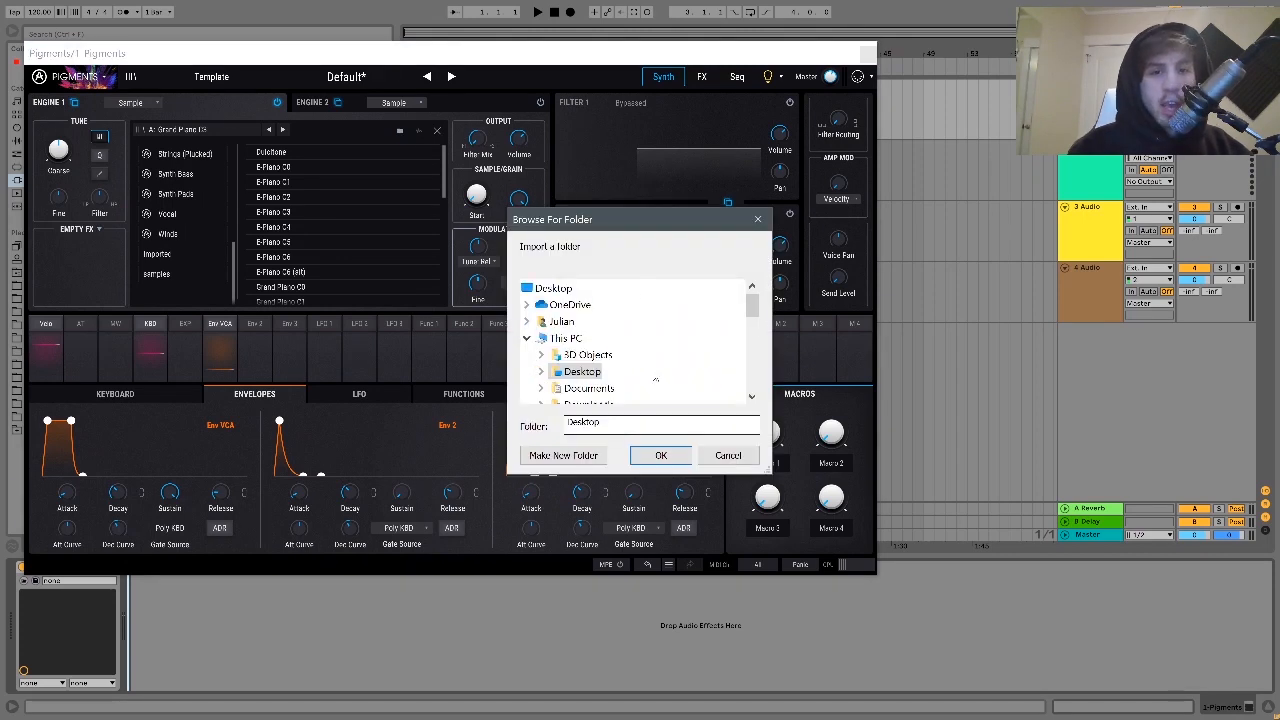
scroll(615, 375, down, 3)
scroll(615, 375, down, 3)
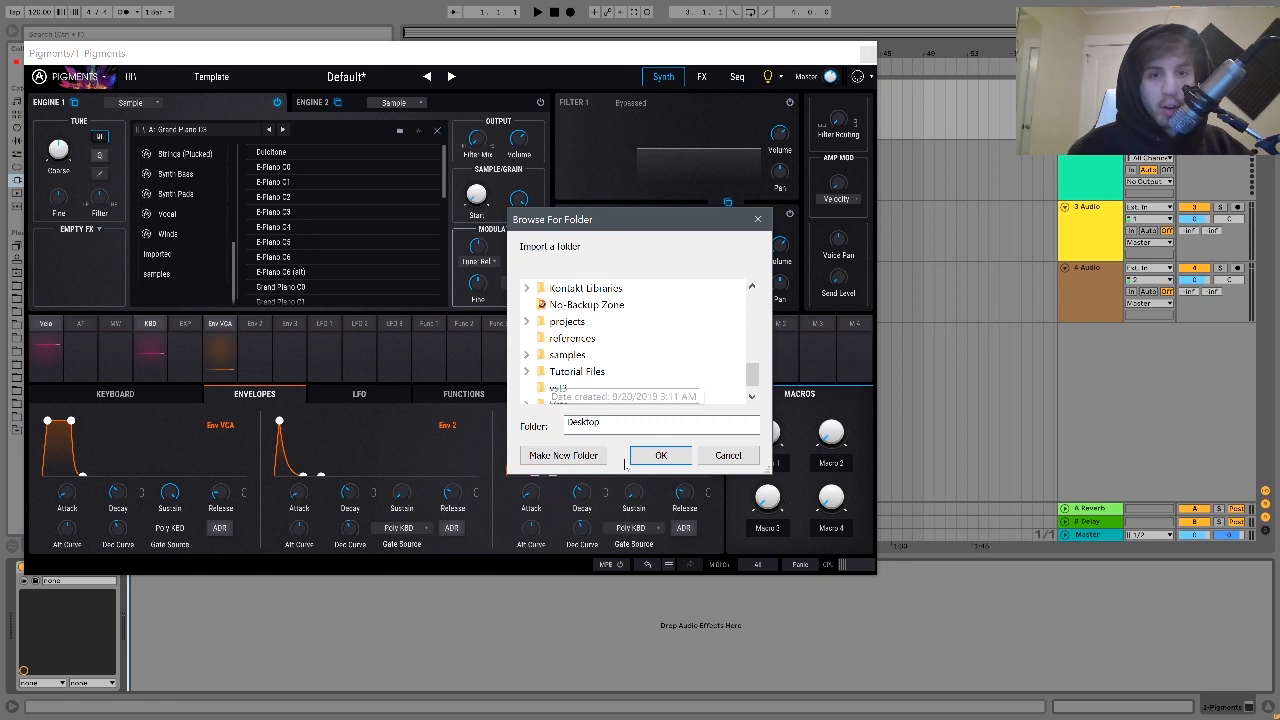
click(533, 371)
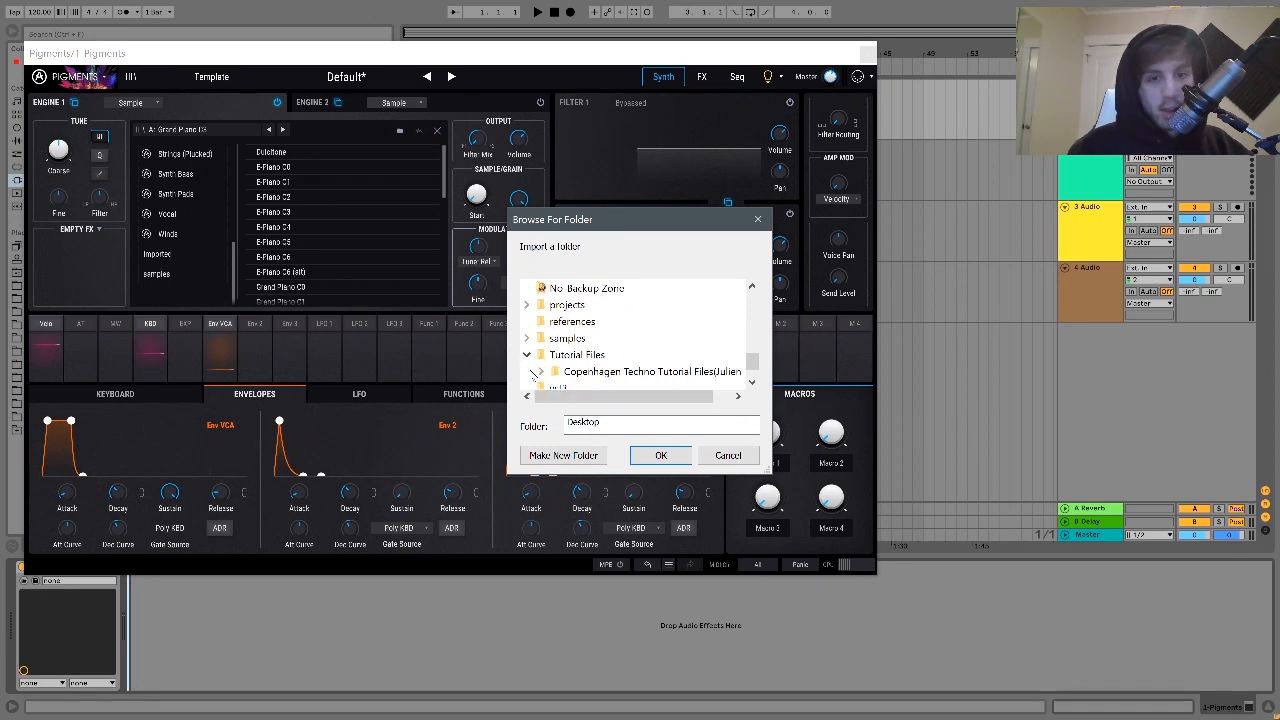
double_click(578, 372)
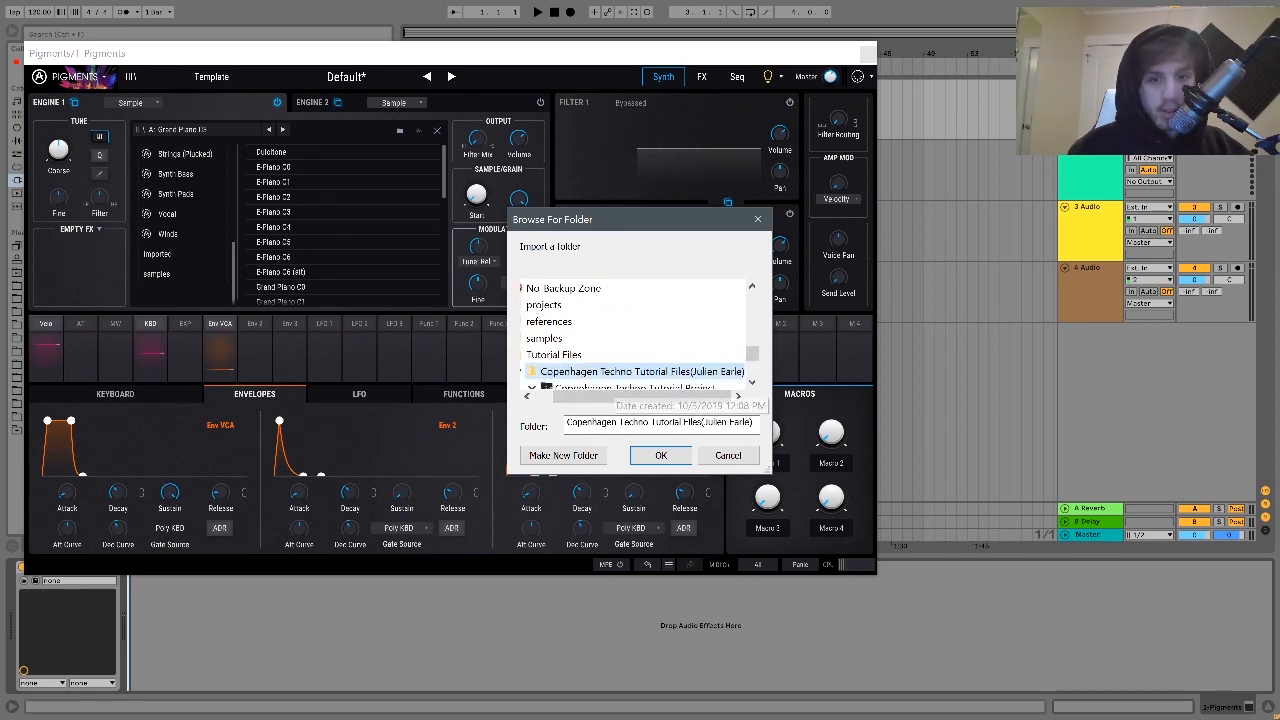
click(662, 455)
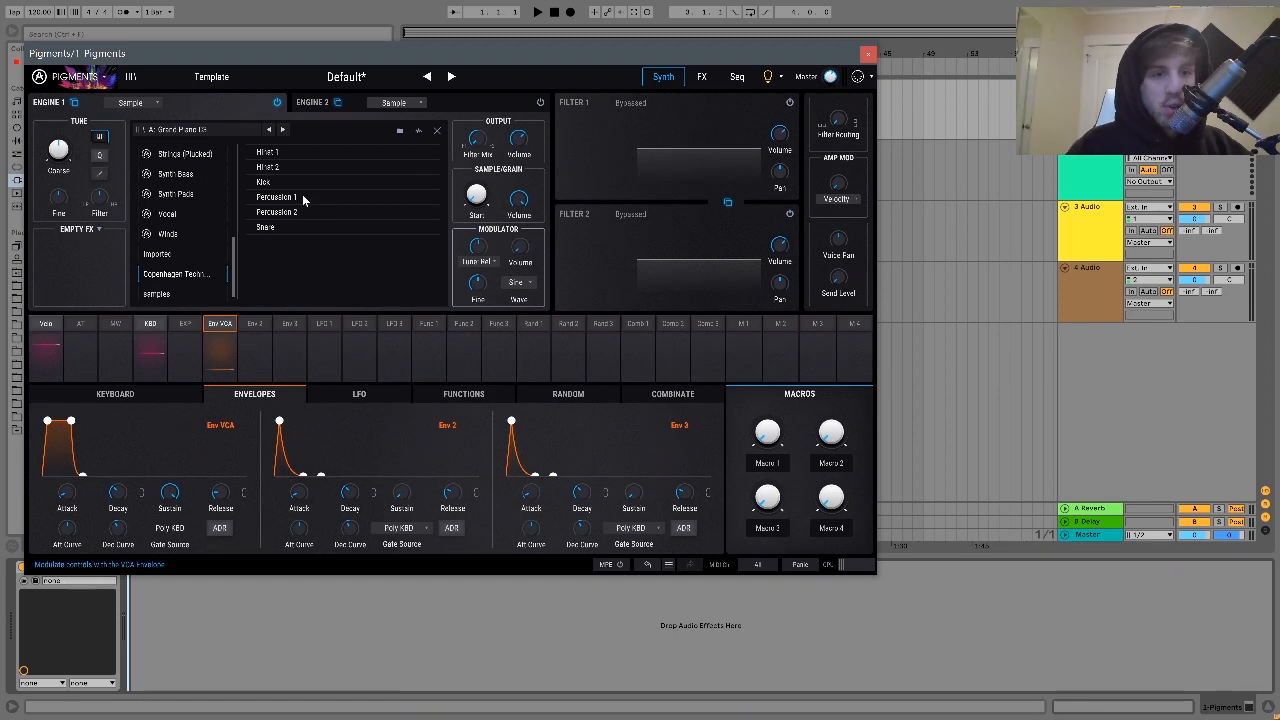
- Load Marimba C3 from Bells & Mallets into Engine 1 and lengthen the VCA envelope's release
scroll(201, 232, up, 4)
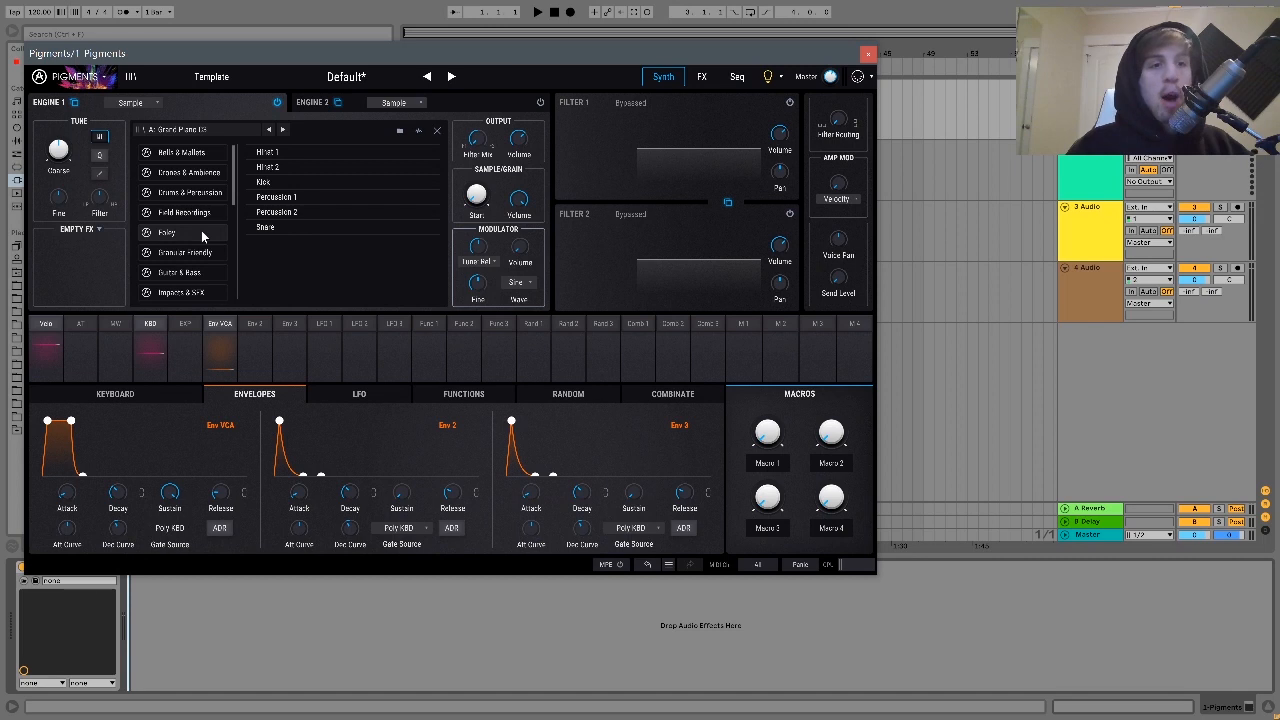
click(175, 155)
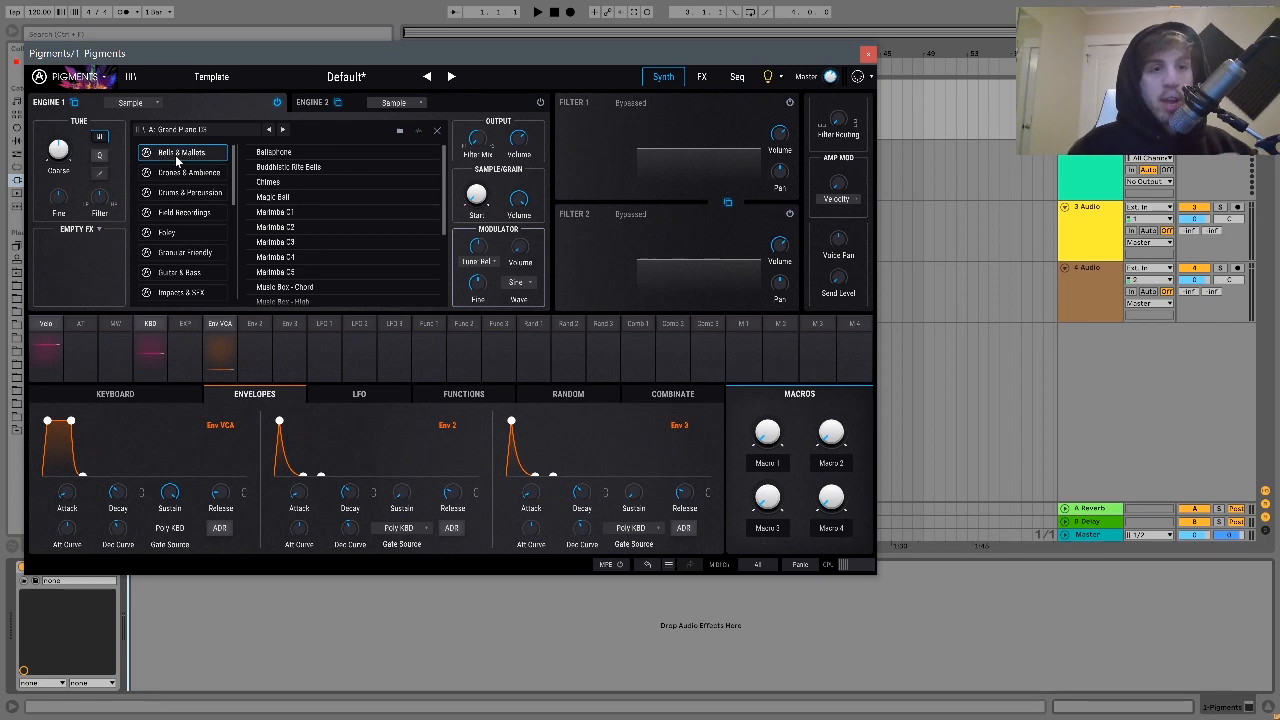
click(281, 153)
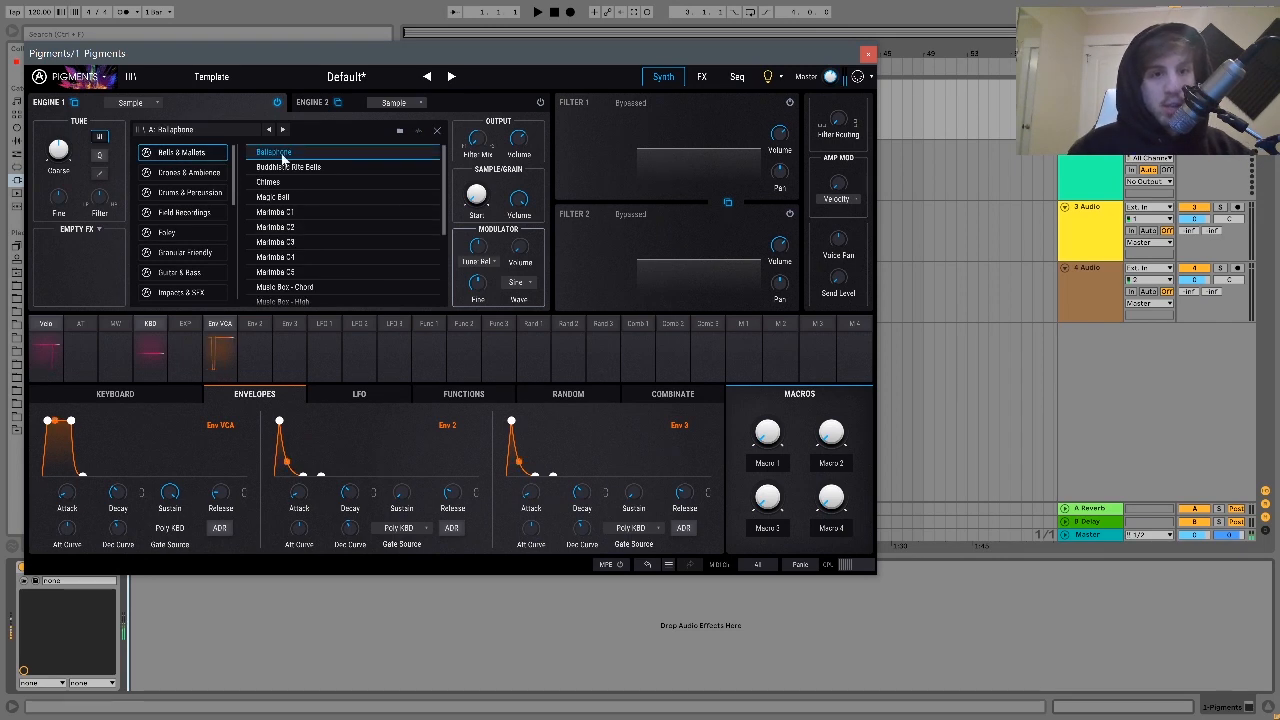
click(281, 199)
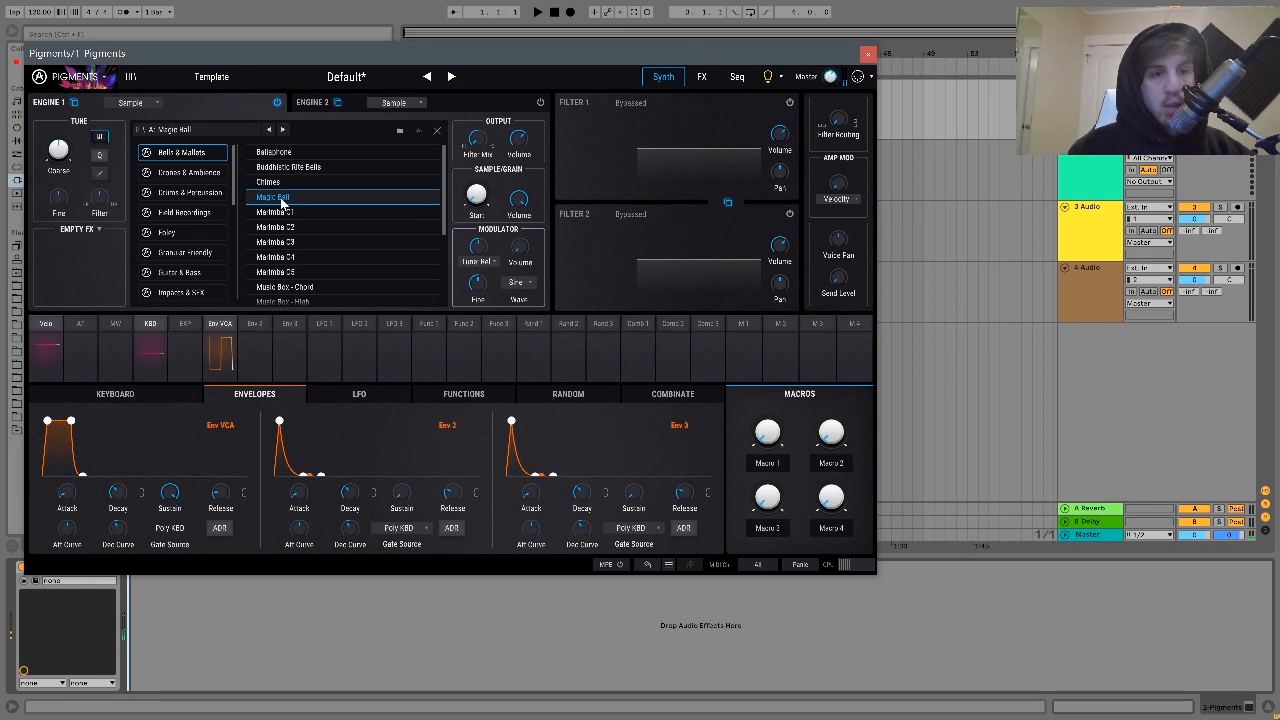
click(287, 244)
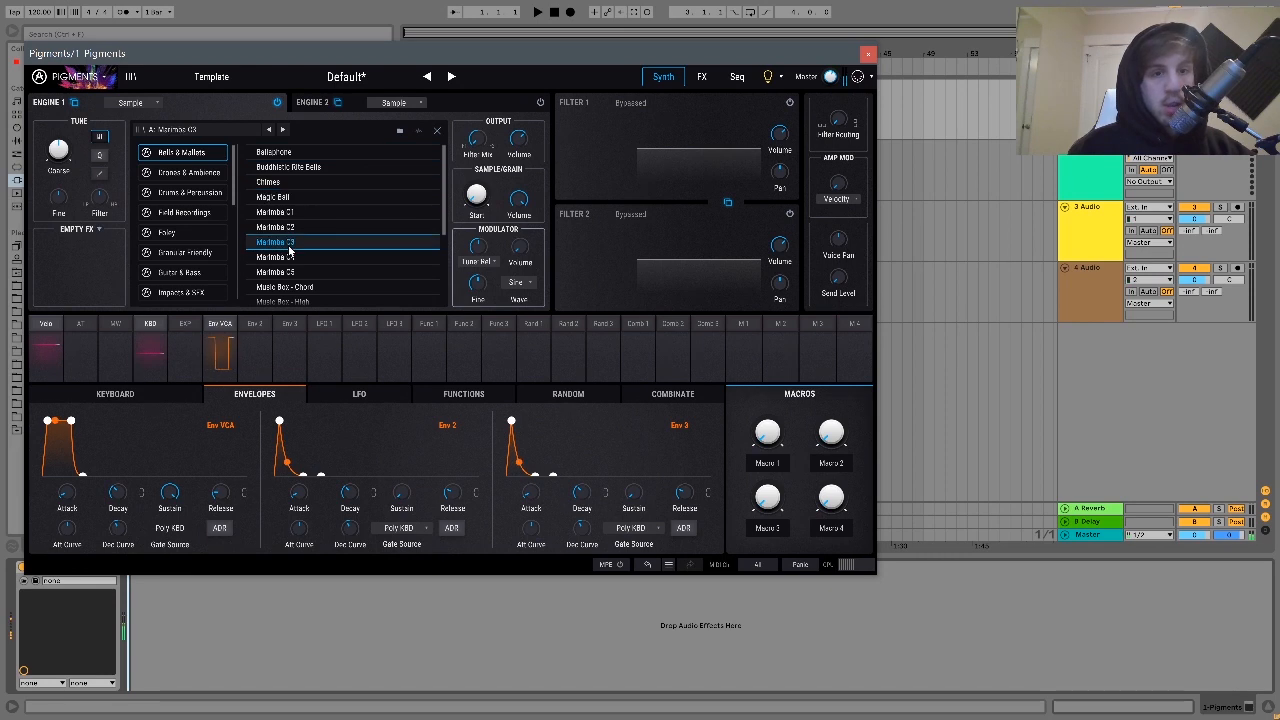
double_click(289, 251)
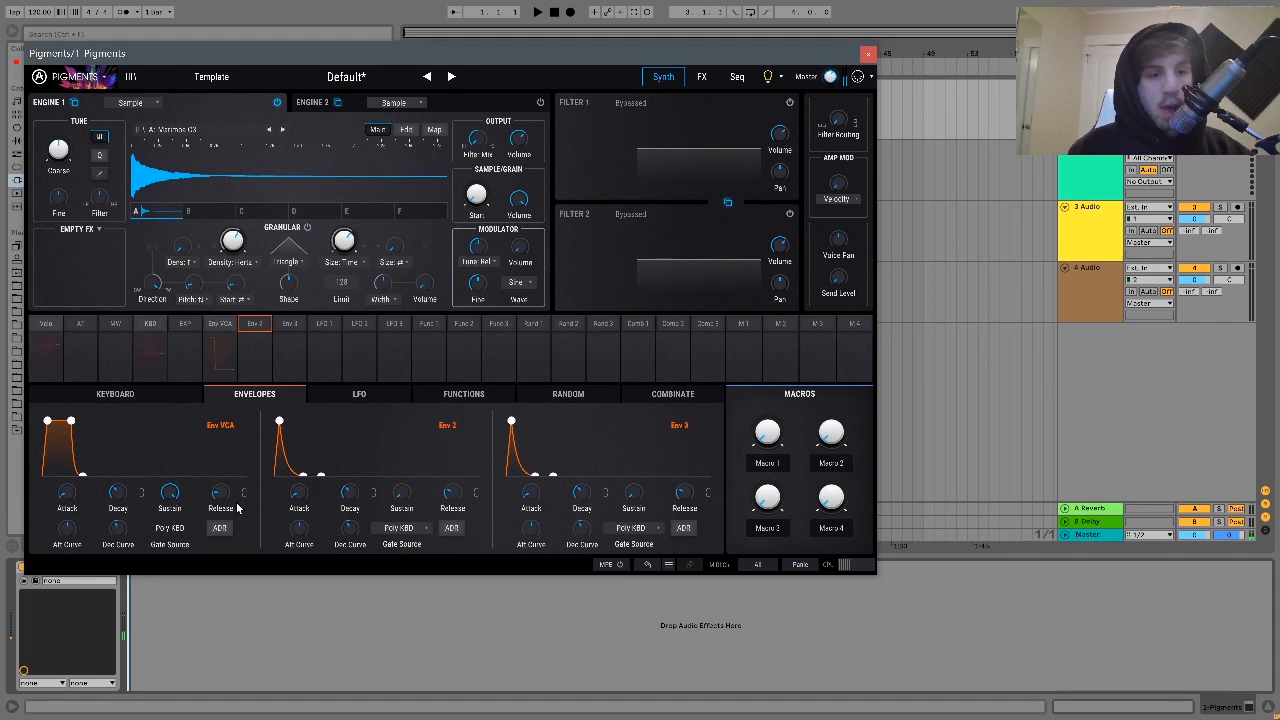
drag(222, 498, 222, 460)
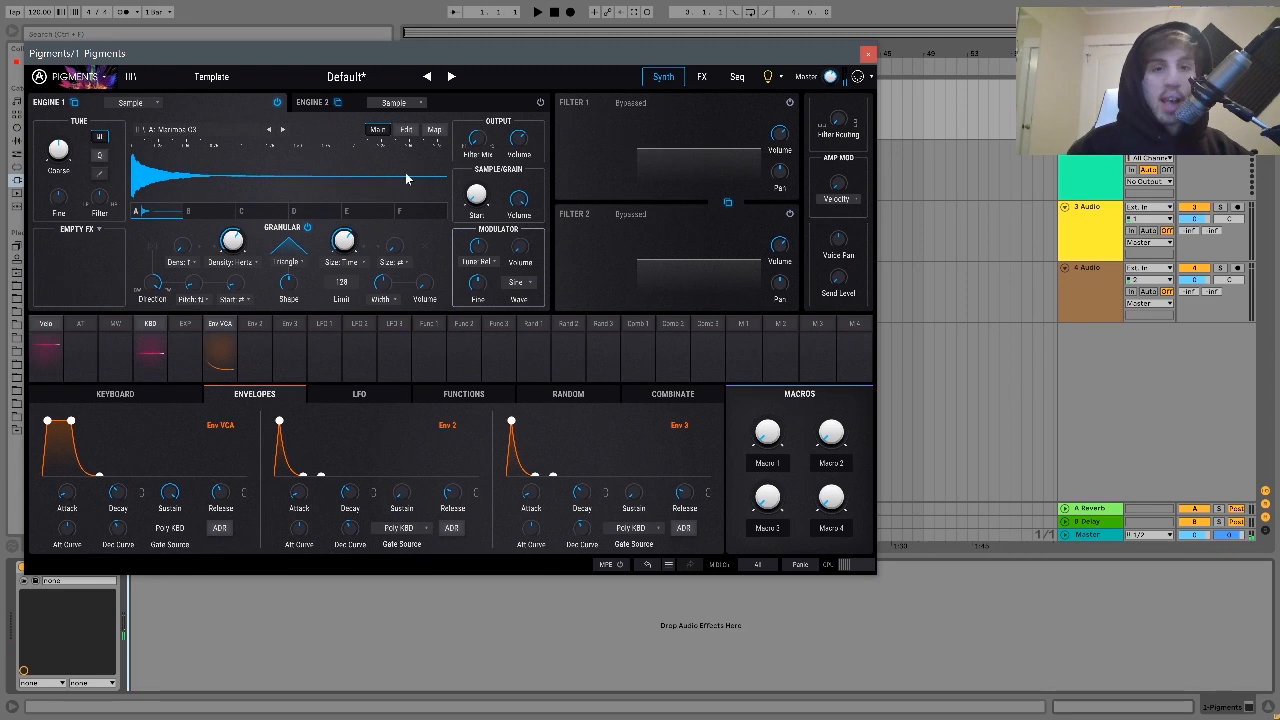
- Try different sample start positions on the marimba and adjust the granular grain size and density
mouse_move(477, 195)
mouse_down()
mouse_move(492, 181)
mouse_move(477, 192)
mouse_move(477, 243)
mouse_up()
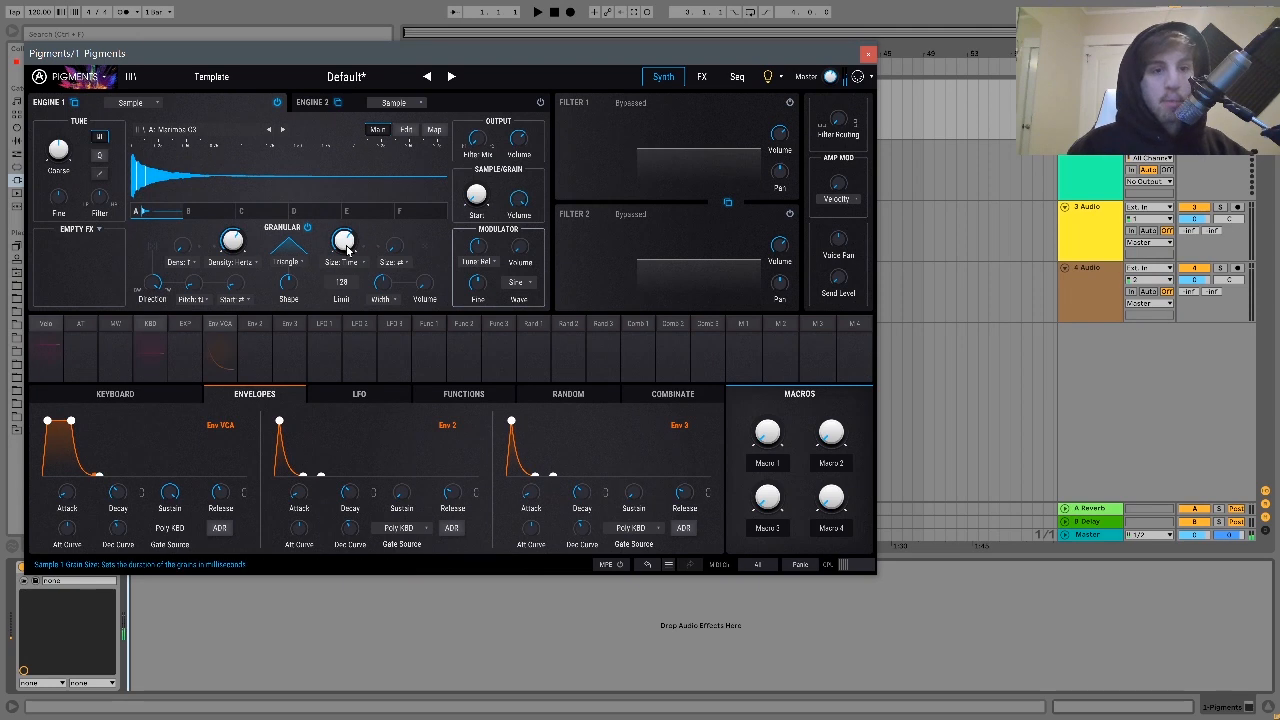
mouse_move(365, 228)
drag(344, 240, 344, 274)
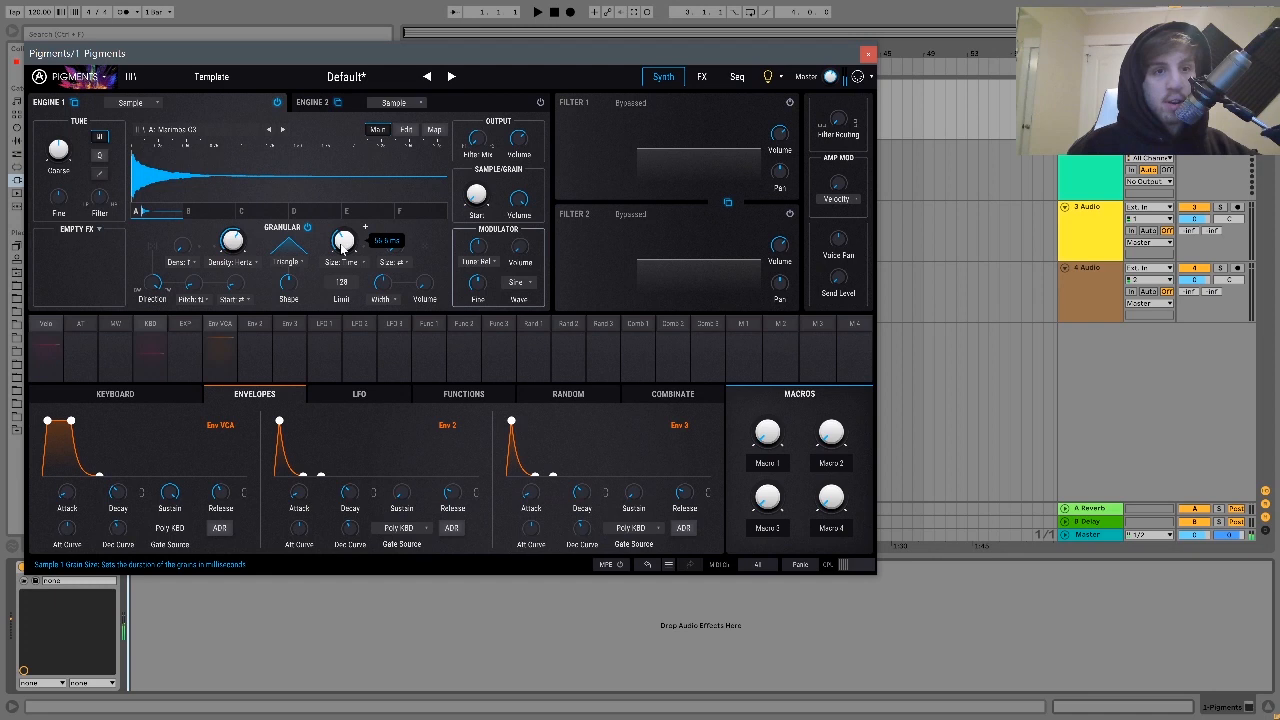
drag(228, 228, 231, 257)
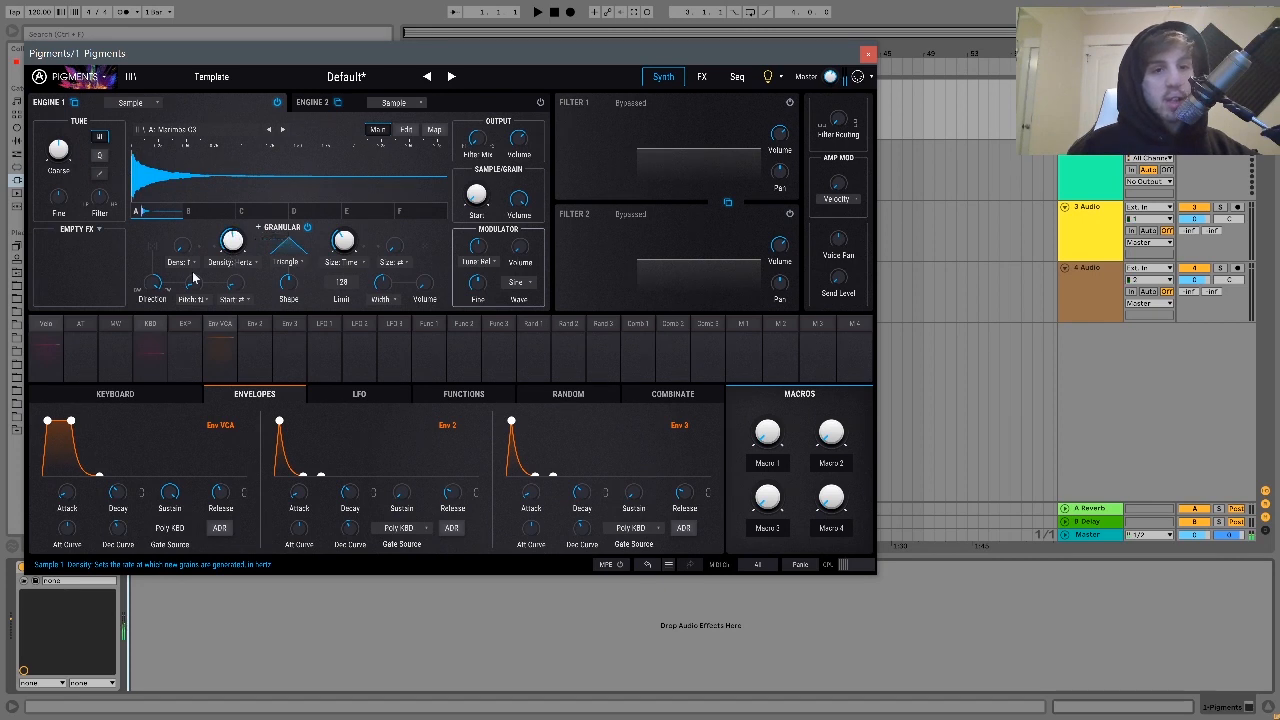
- Try out the grain direction and random pitch amounts, and raise the random start amount
drag(157, 276, 179, 376)
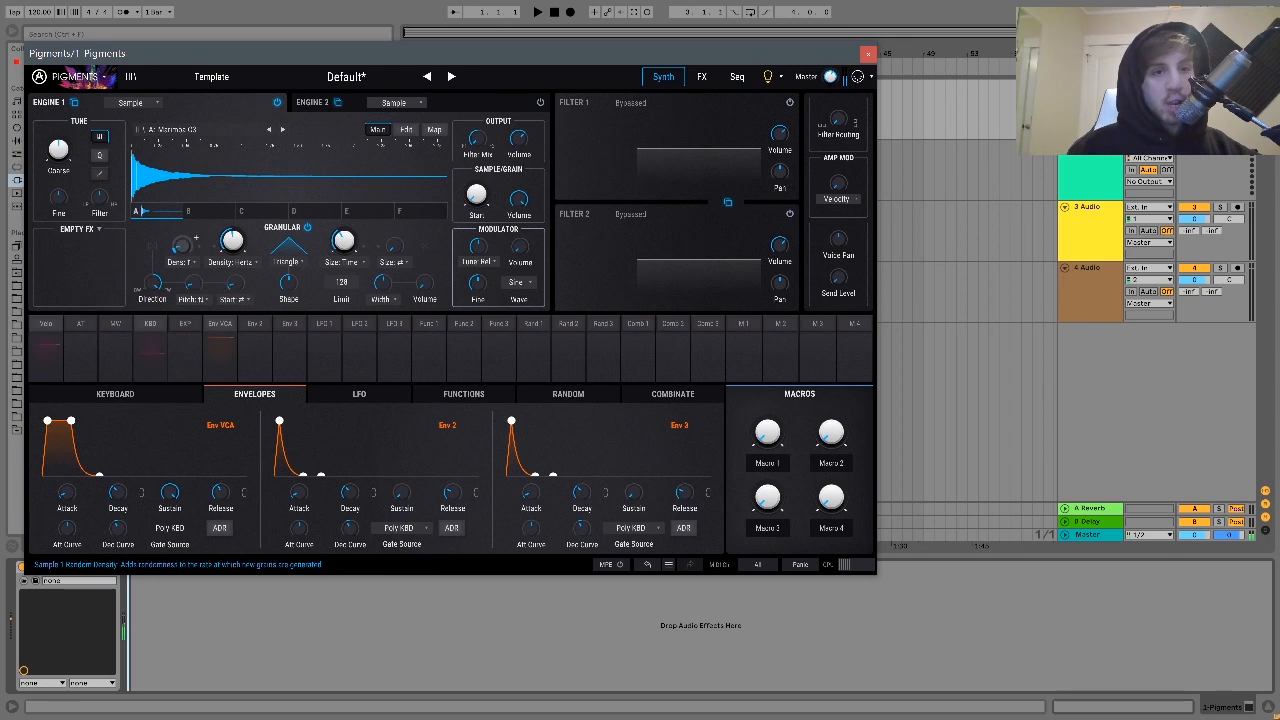
drag(193, 289, 187, 210)
drag(193, 285, 185, 363)
drag(236, 284, 250, 275)
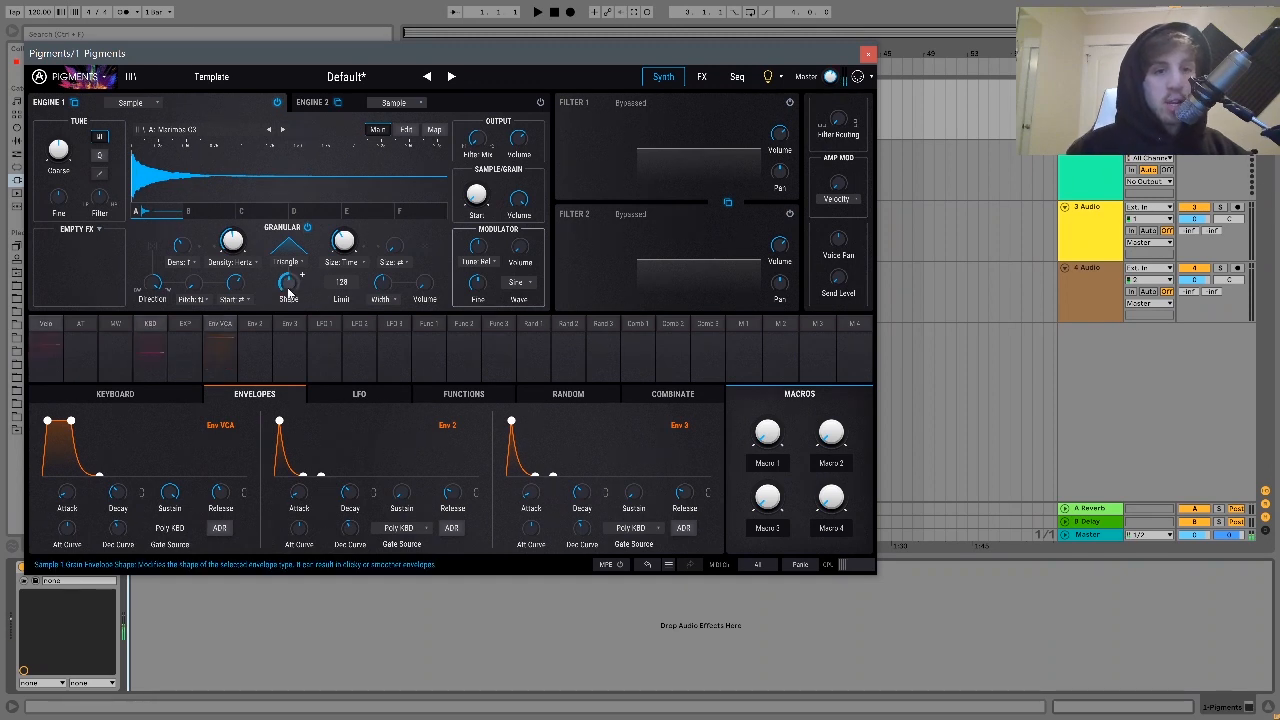
- Skew the triangle grain envelope into a falling ramp and adjust the grain size and its random size and pitch
drag(288, 290, 288, 286)
drag(283, 375, 283, 428)
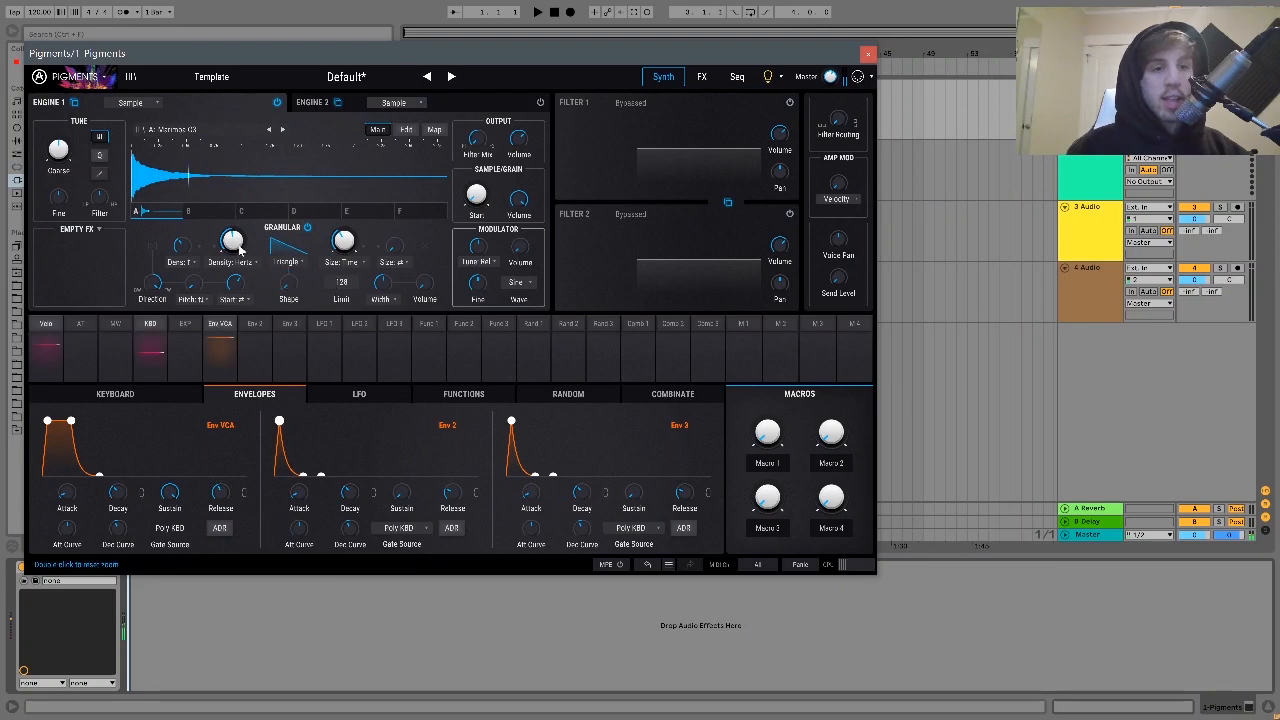
mouse_move(228, 255)
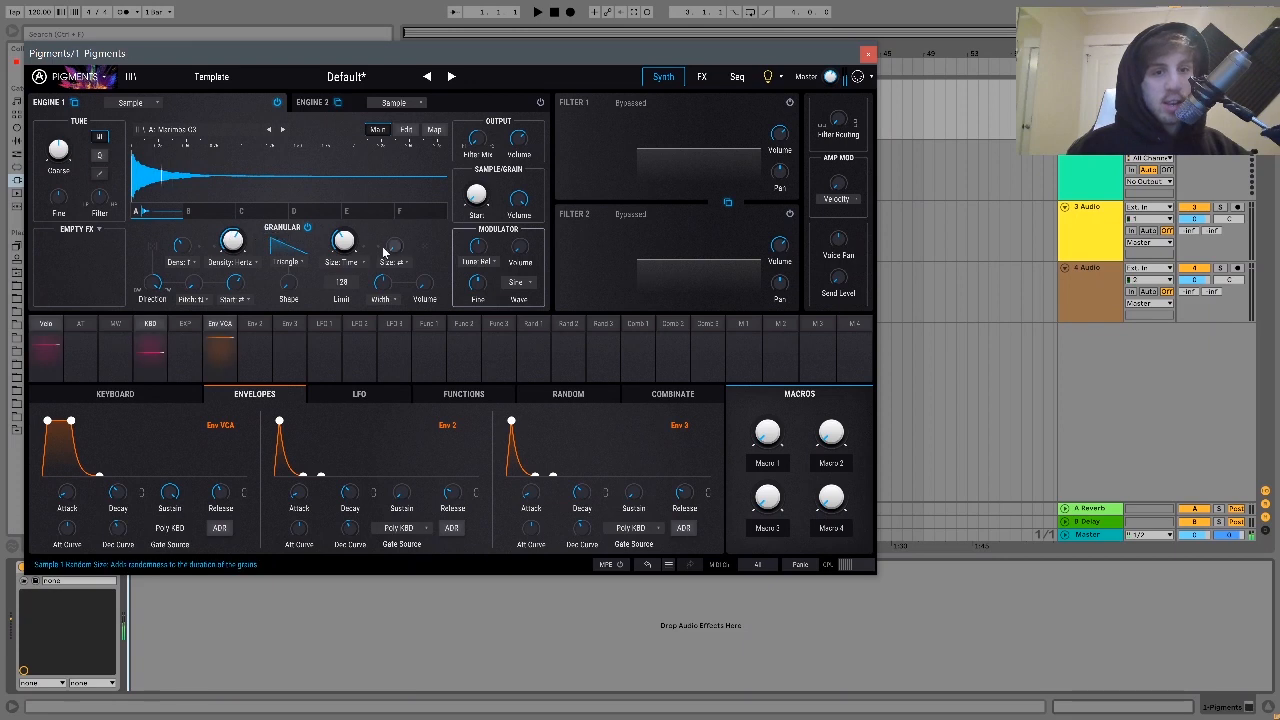
mouse_move(365, 229)
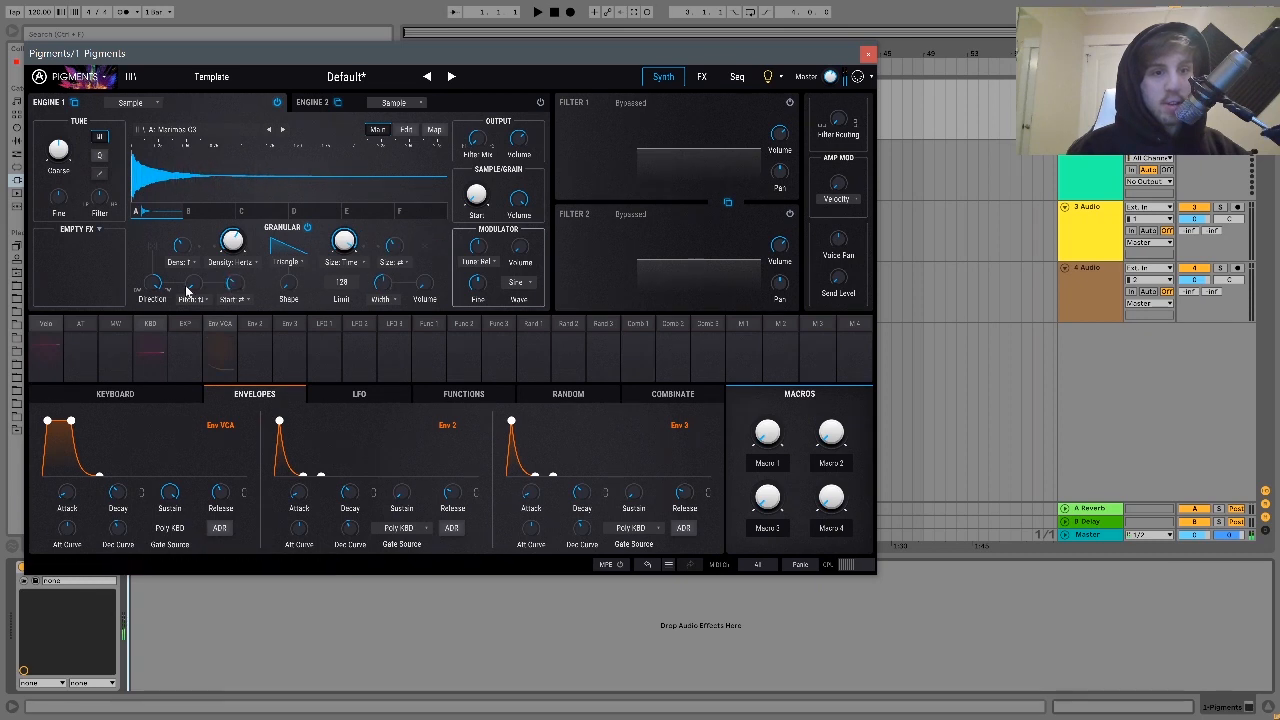
mouse_move(190, 286)
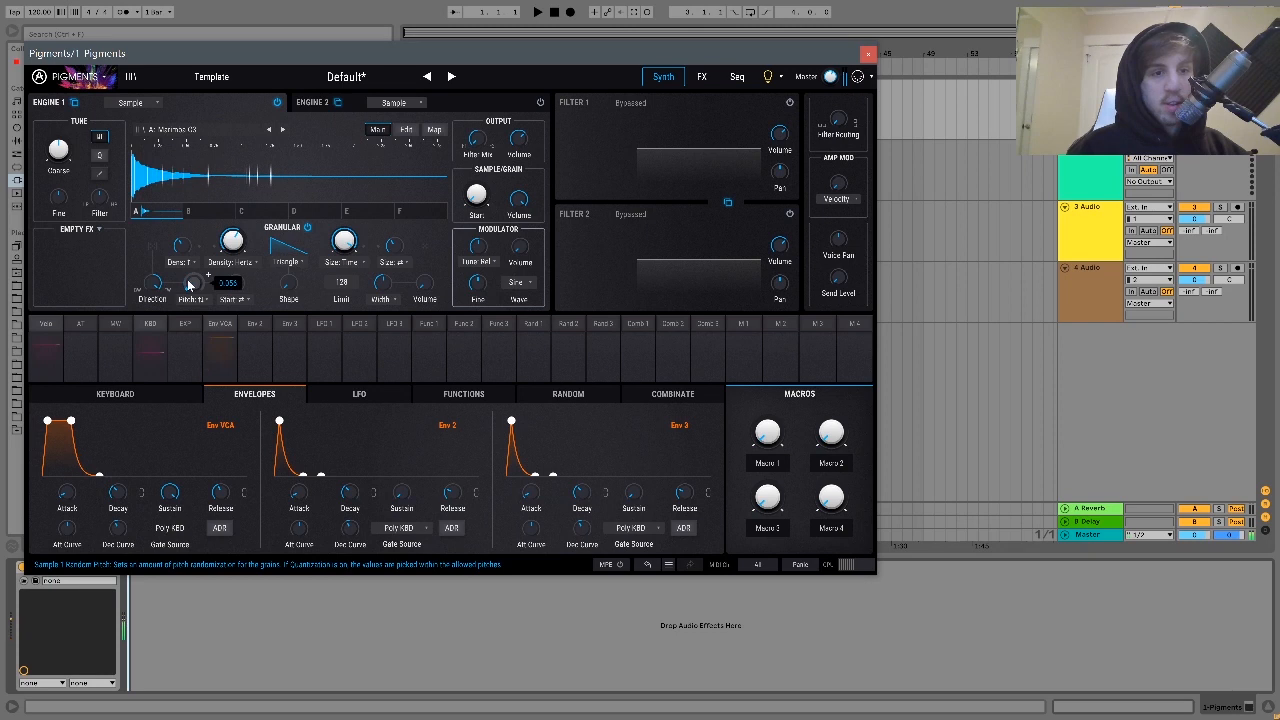
mouse_move(287, 280)
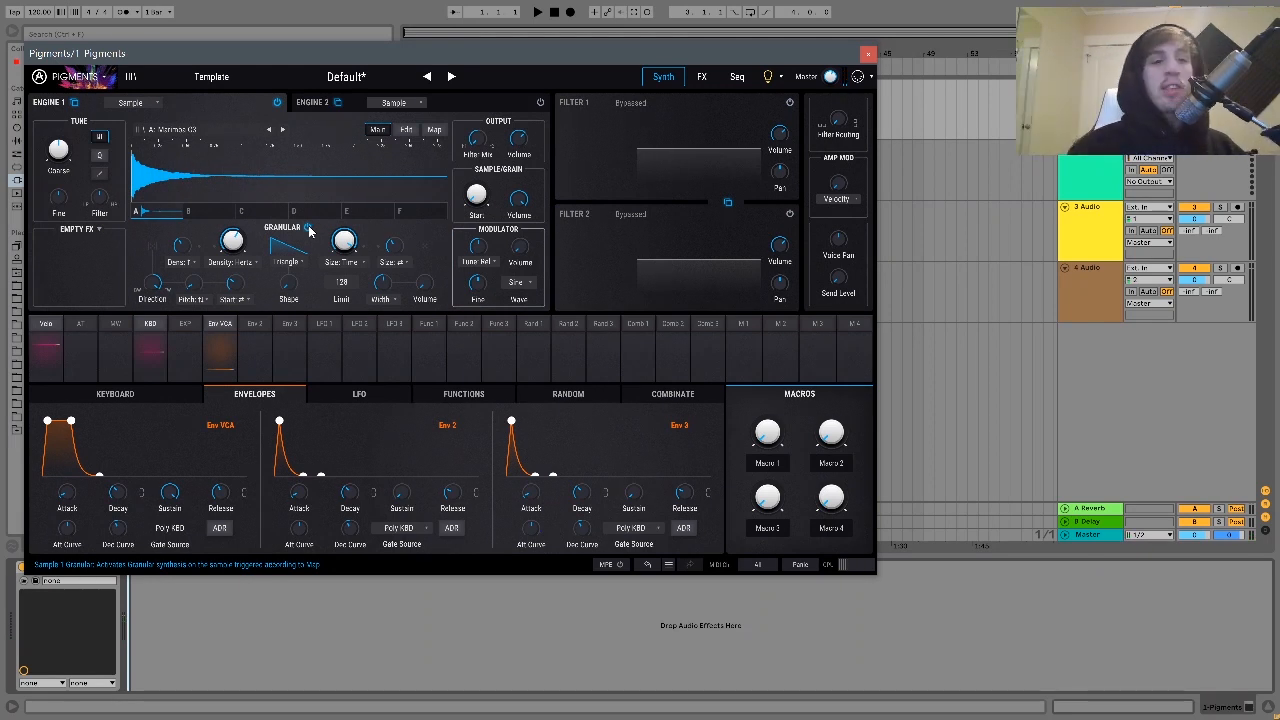
- Replace Engine 1's sample with Drum Loop - Electronic from Drums & Percussion
click(179, 131)
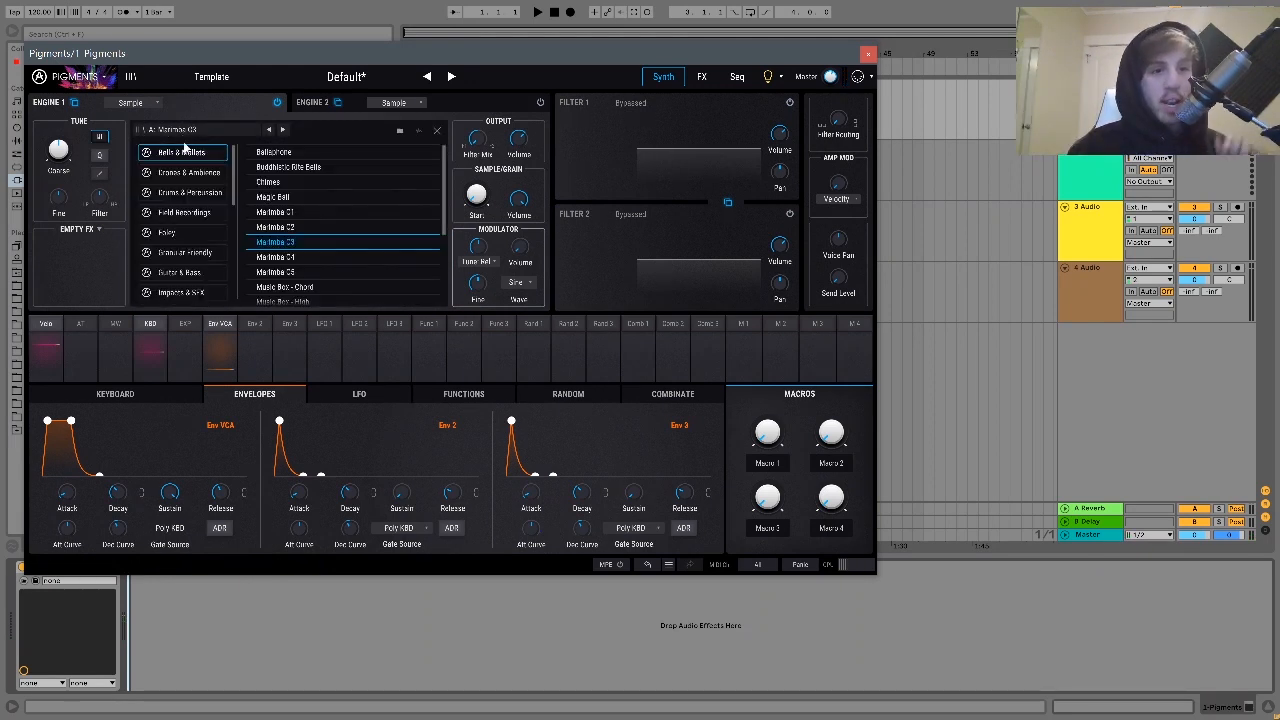
click(197, 191)
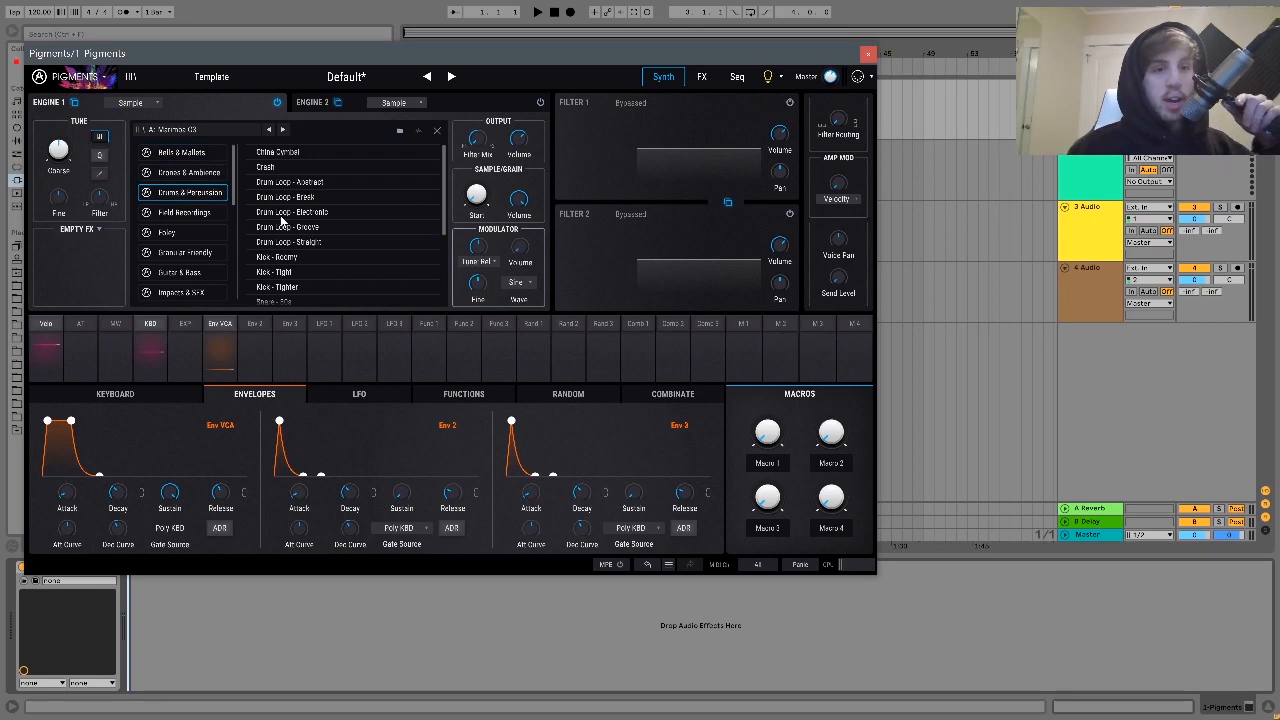
scroll(289, 221, down, 4)
scroll(289, 221, up, 1)
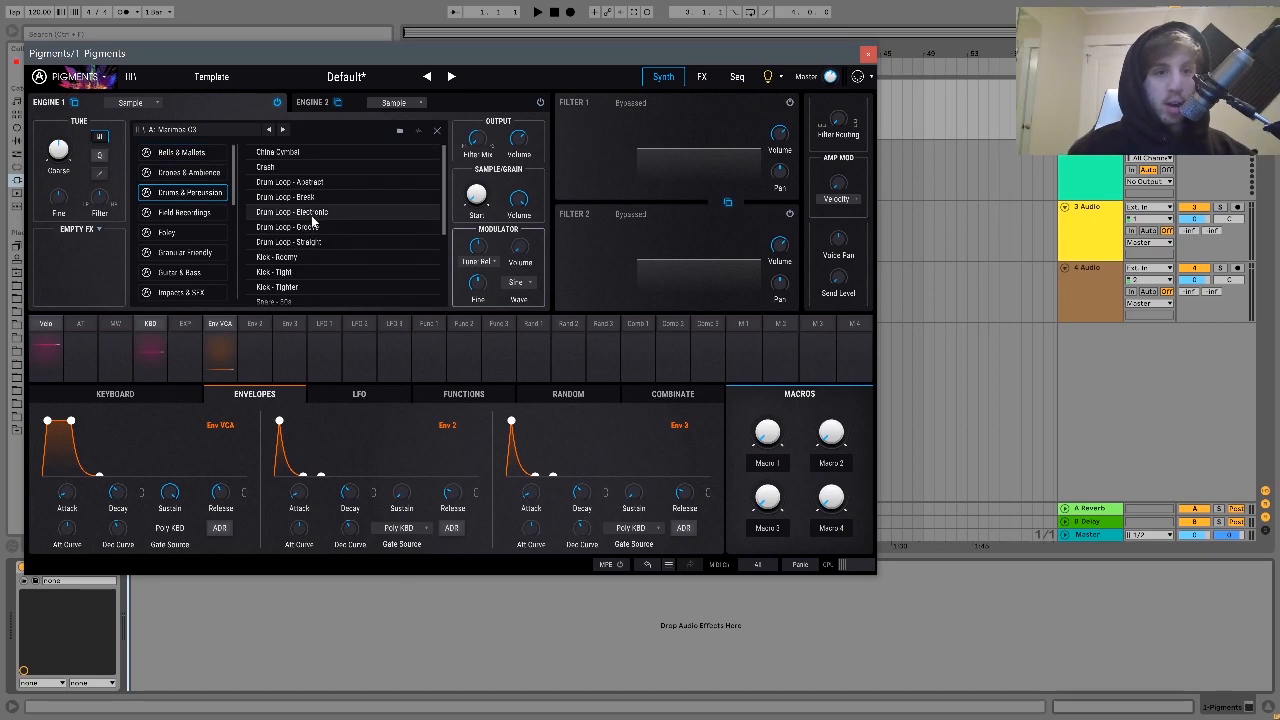
click(311, 213)
double_click(311, 217)
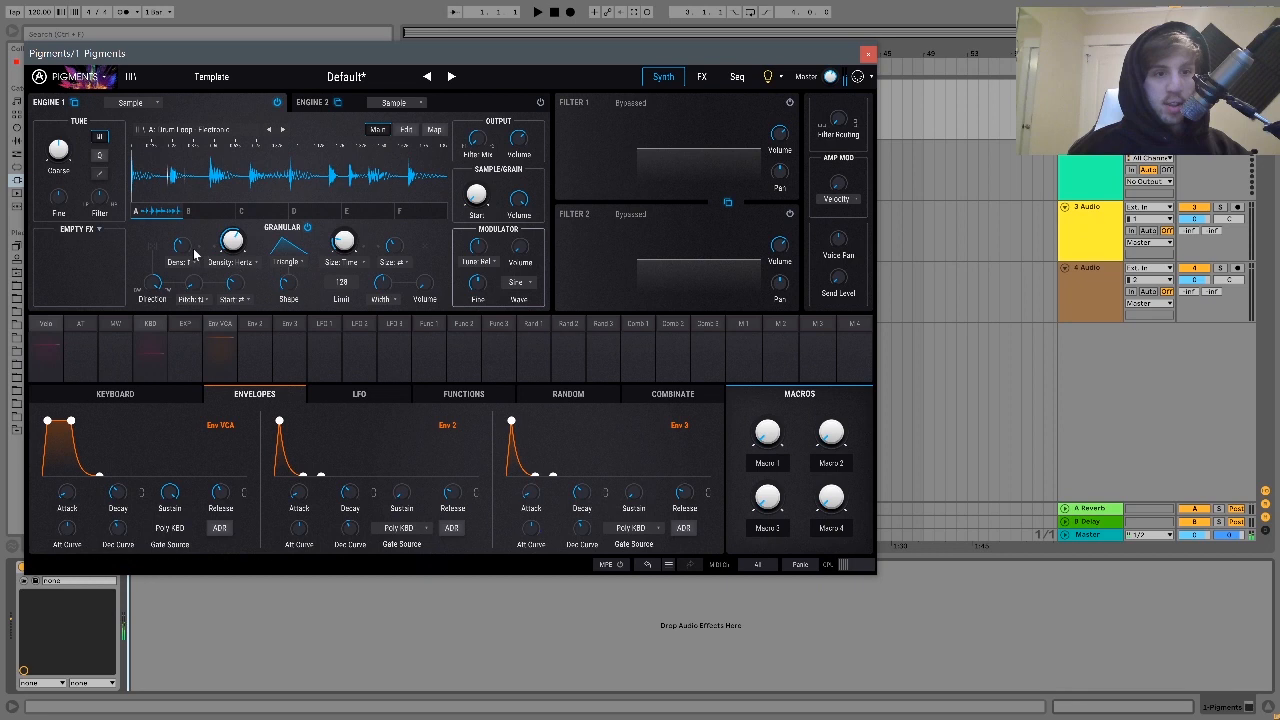
- Lower the computer keyboard by one octave, play a note and move the drum loop's start position to about 0.272
mouse_move(189, 244)
key(z)
key(a)
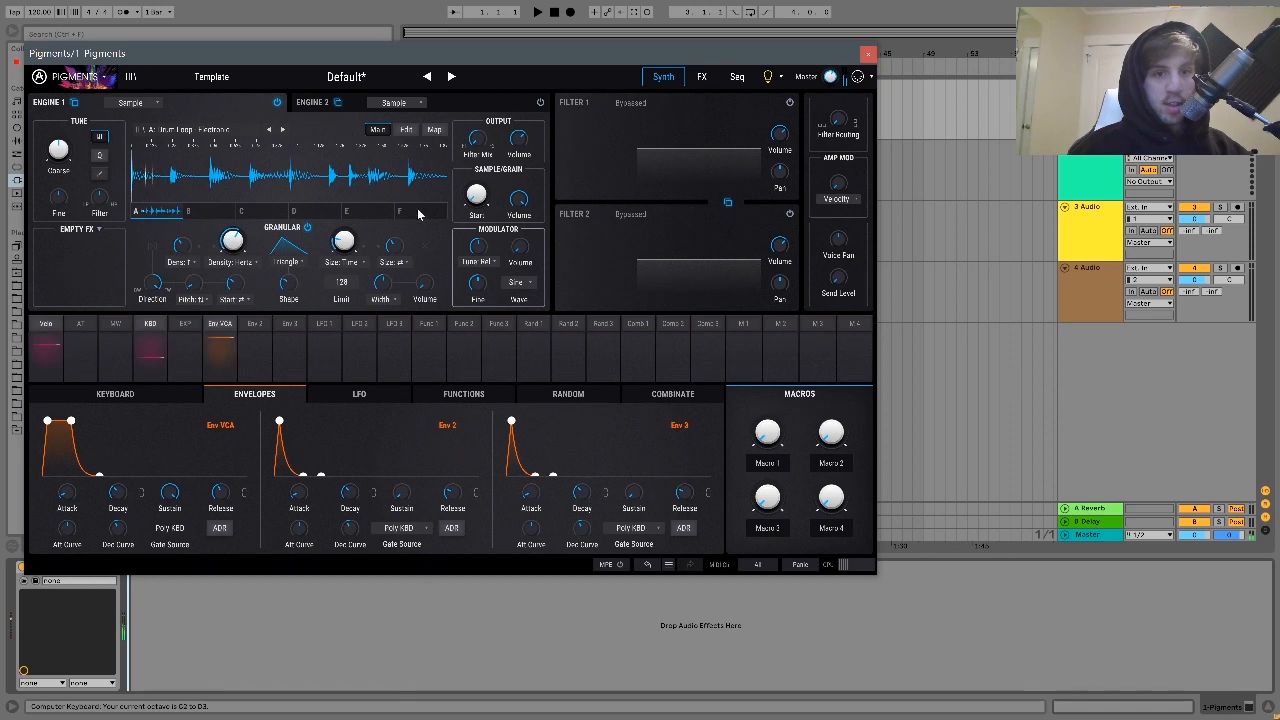
mouse_move(474, 197)
drag(474, 197, 469, 180)
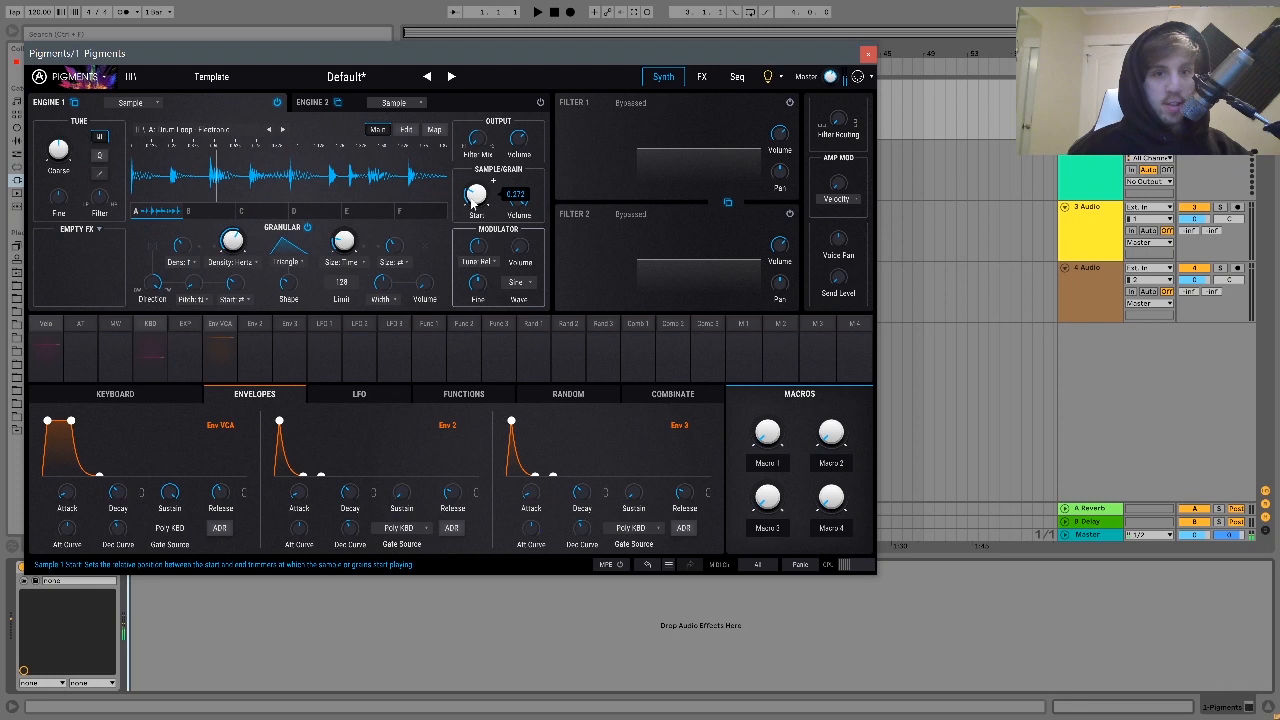
- Move the drum loop's start position further into the sample while a note plays
mouse_move(476, 206)
mouse_down()
mouse_move(476, 184)
mouse_move(476, 206)
mouse_up()
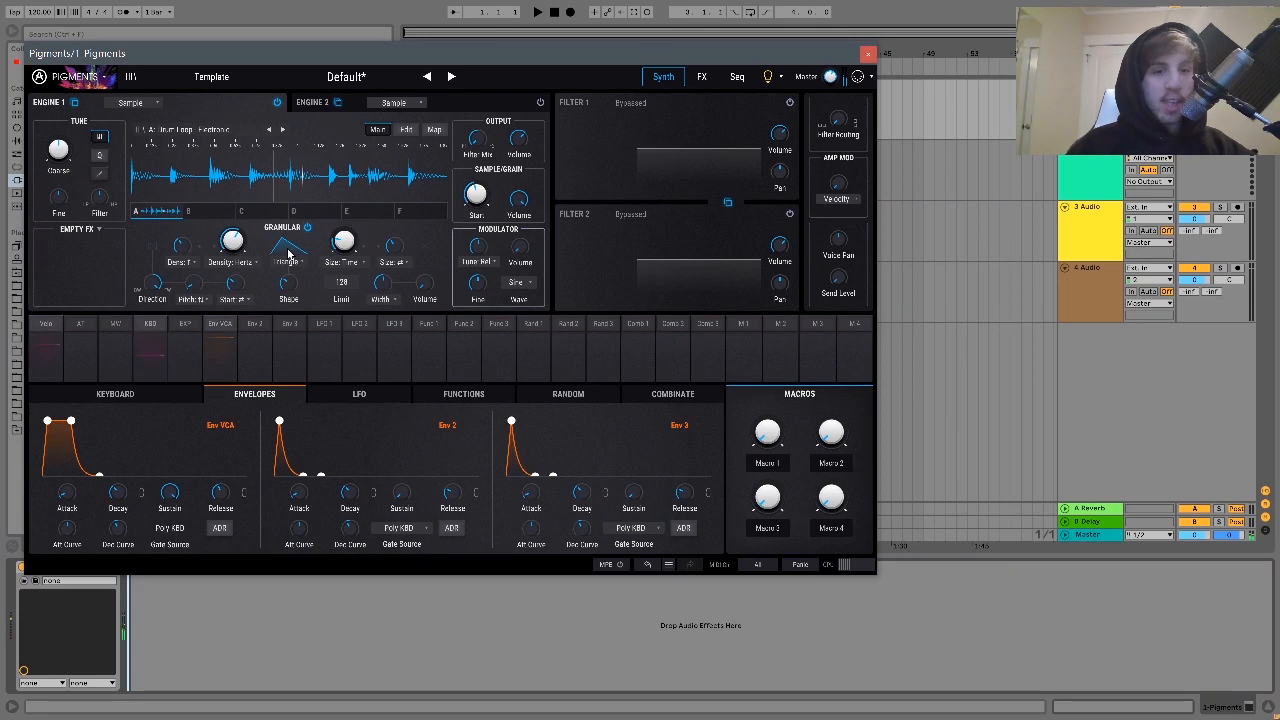
mouse_move(385, 247)
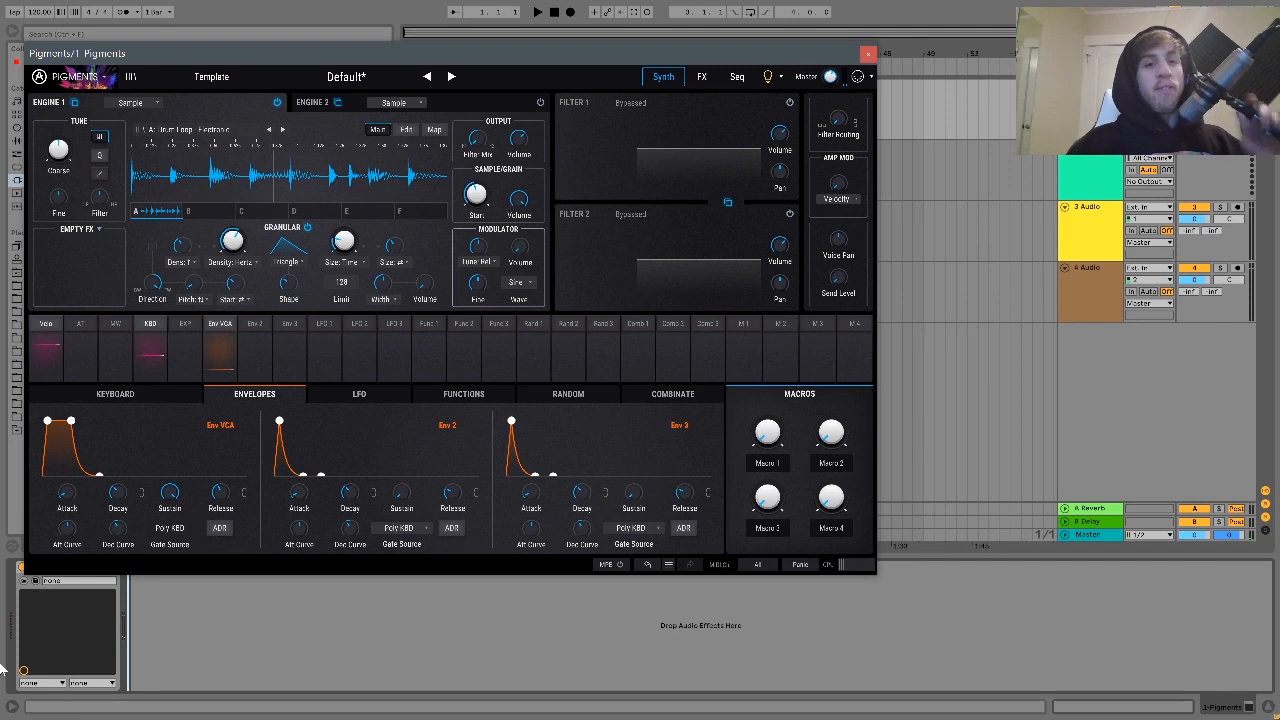
mouse_move(176, 496)
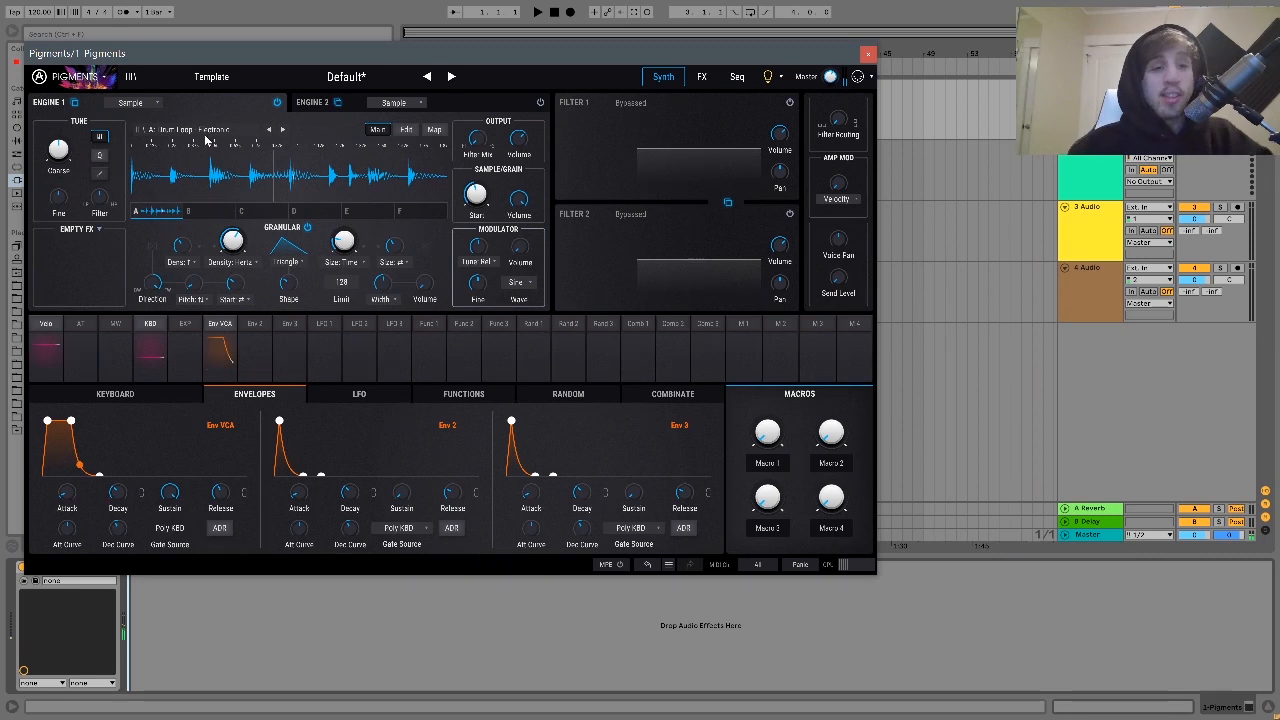
- Replace Engine 1's sample with Low Formanted from the Granular Friendly category
click(203, 133)
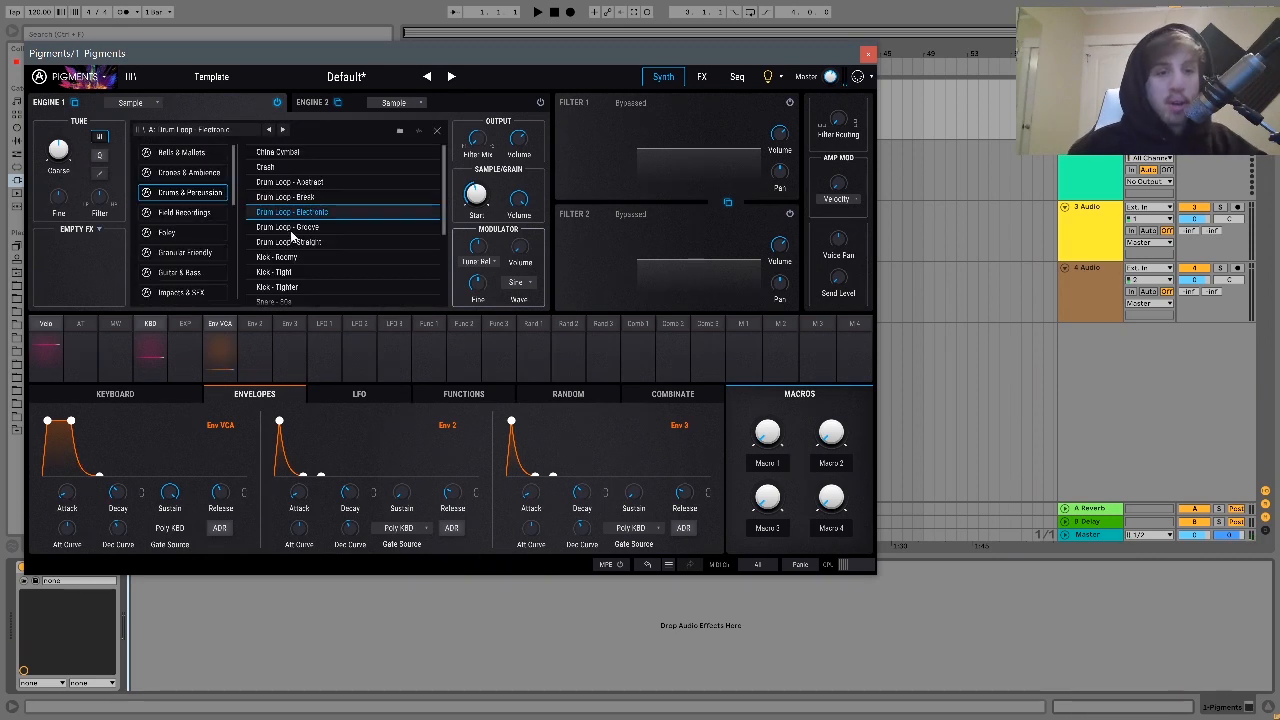
click(192, 254)
scroll(354, 243, down, 5)
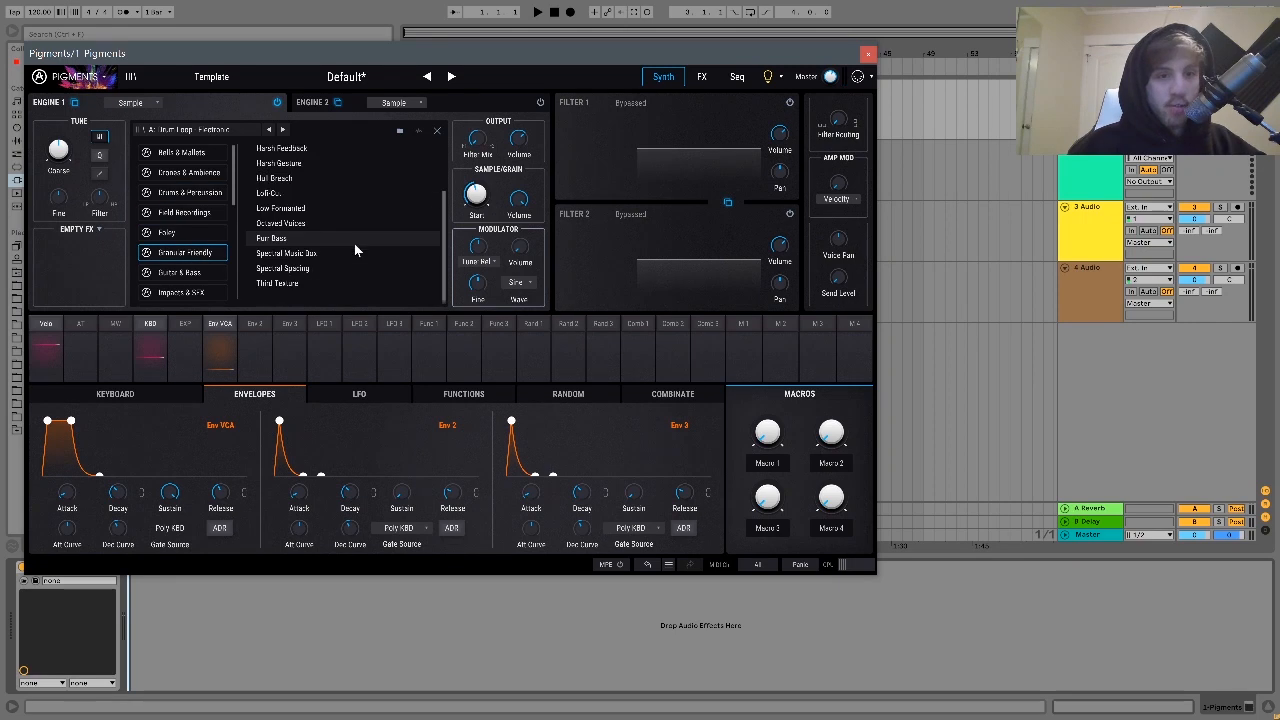
click(288, 208)
click(289, 209)
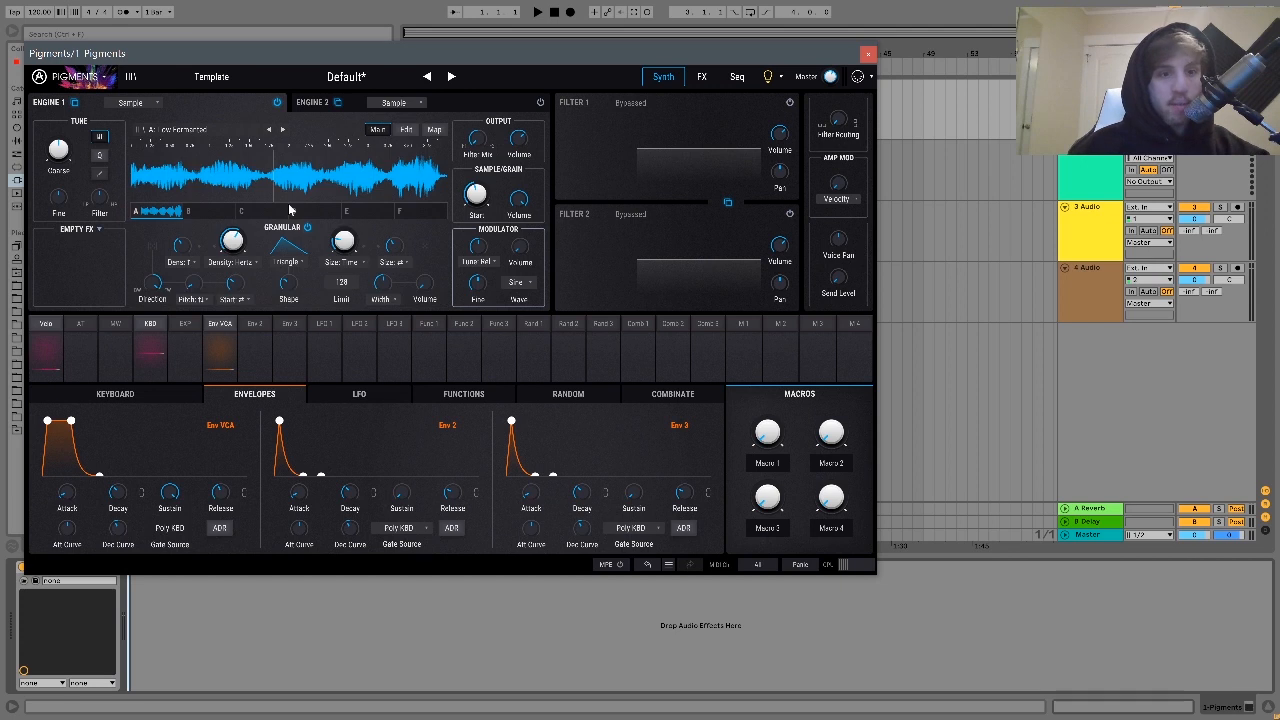
- Play a note, raise the computer keyboard by one octave and play the note again
key(a)
key(x)
key(a)
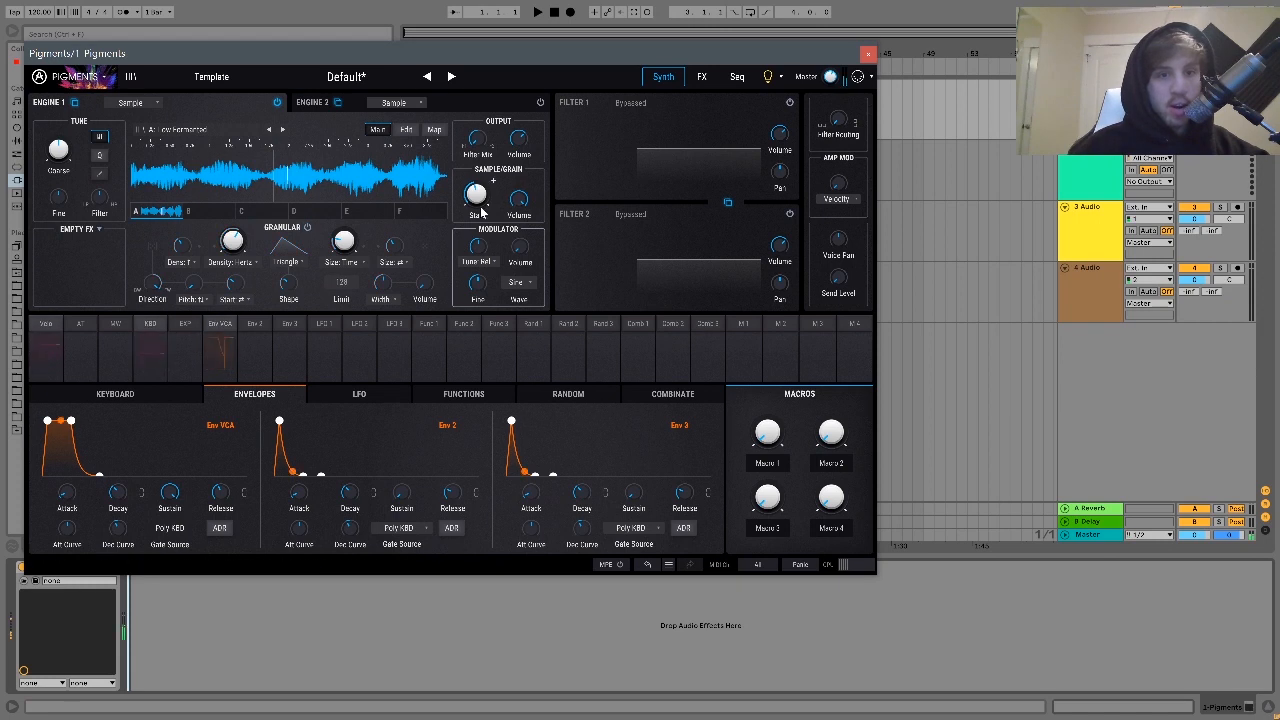
- Raise the grains' random start amount to about 0.764 and play a note one octave higher
mouse_move(478, 204)
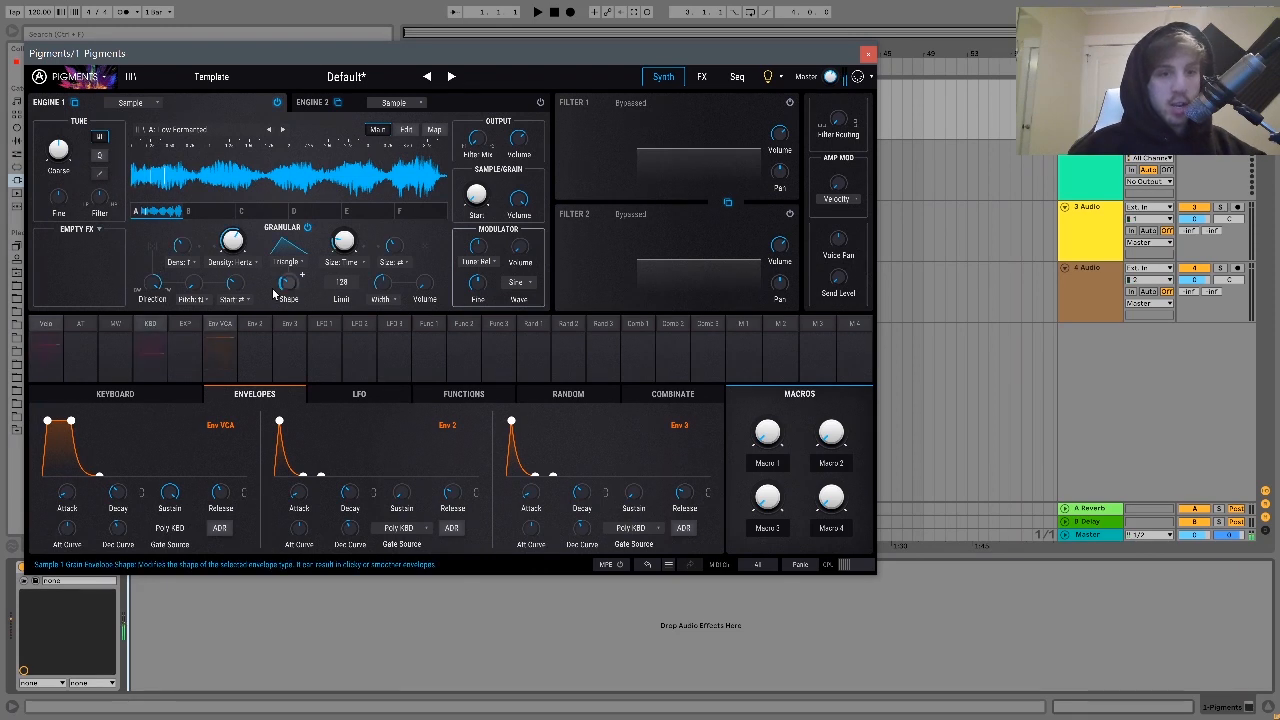
drag(235, 287, 230, 253)
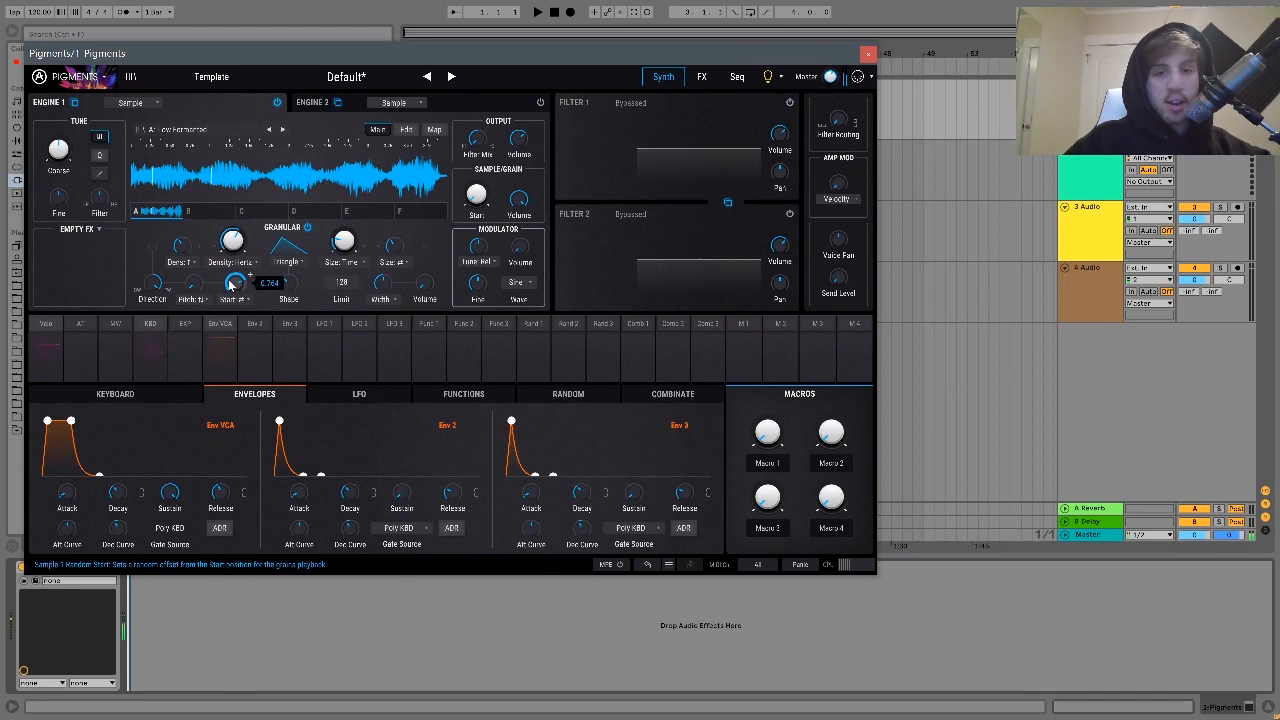
key(x)
key(a)
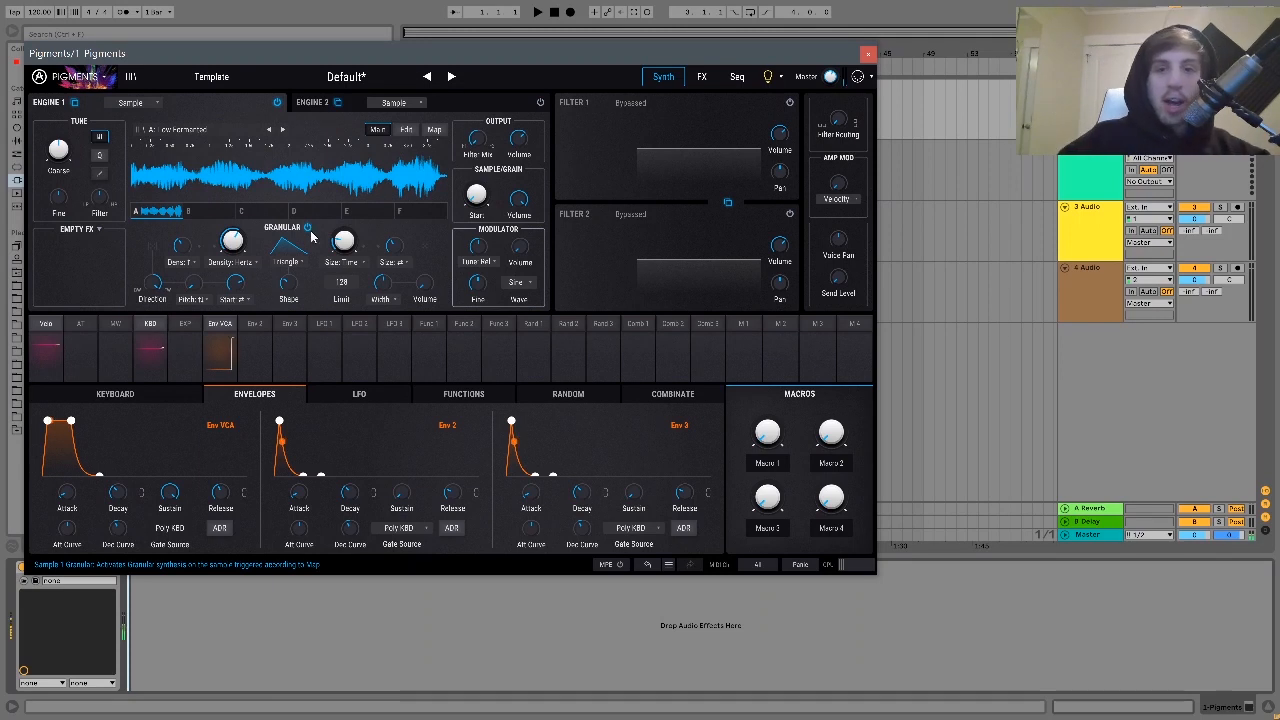
- Lengthen the decay of the Bus A reverb, bypass that reverb and return to the synth engines
click(705, 77)
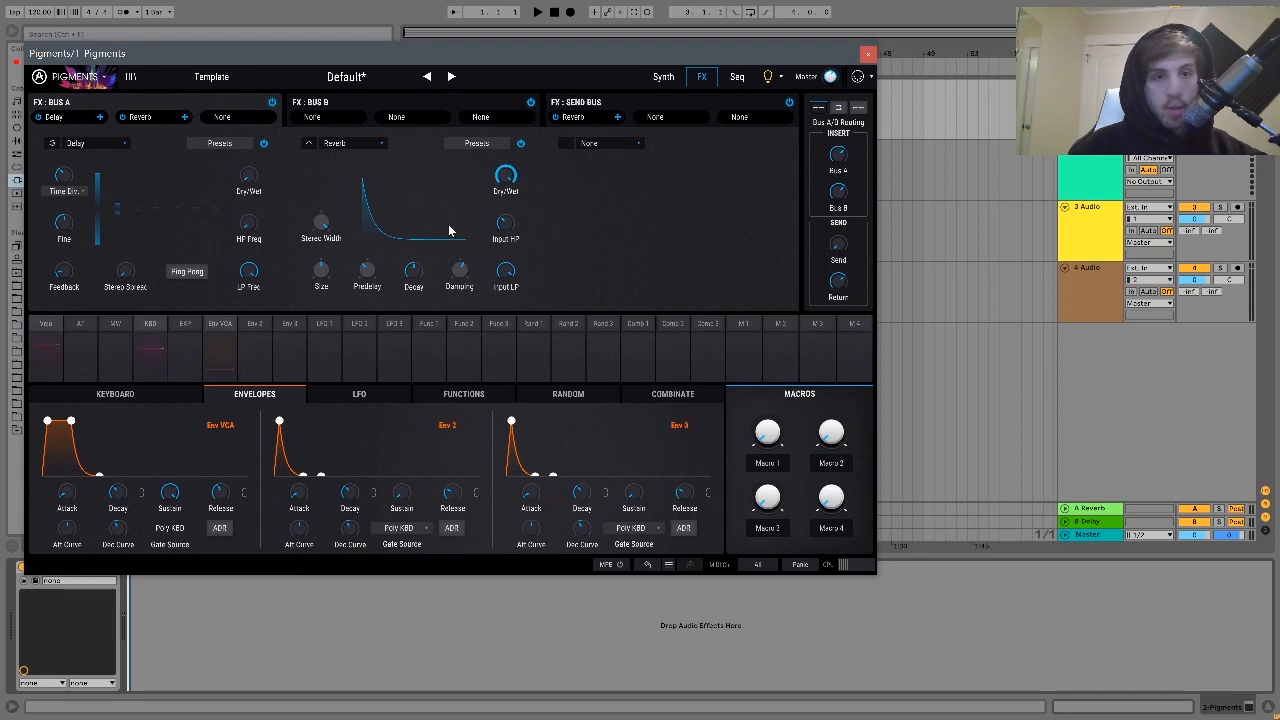
drag(416, 277, 416, 248)
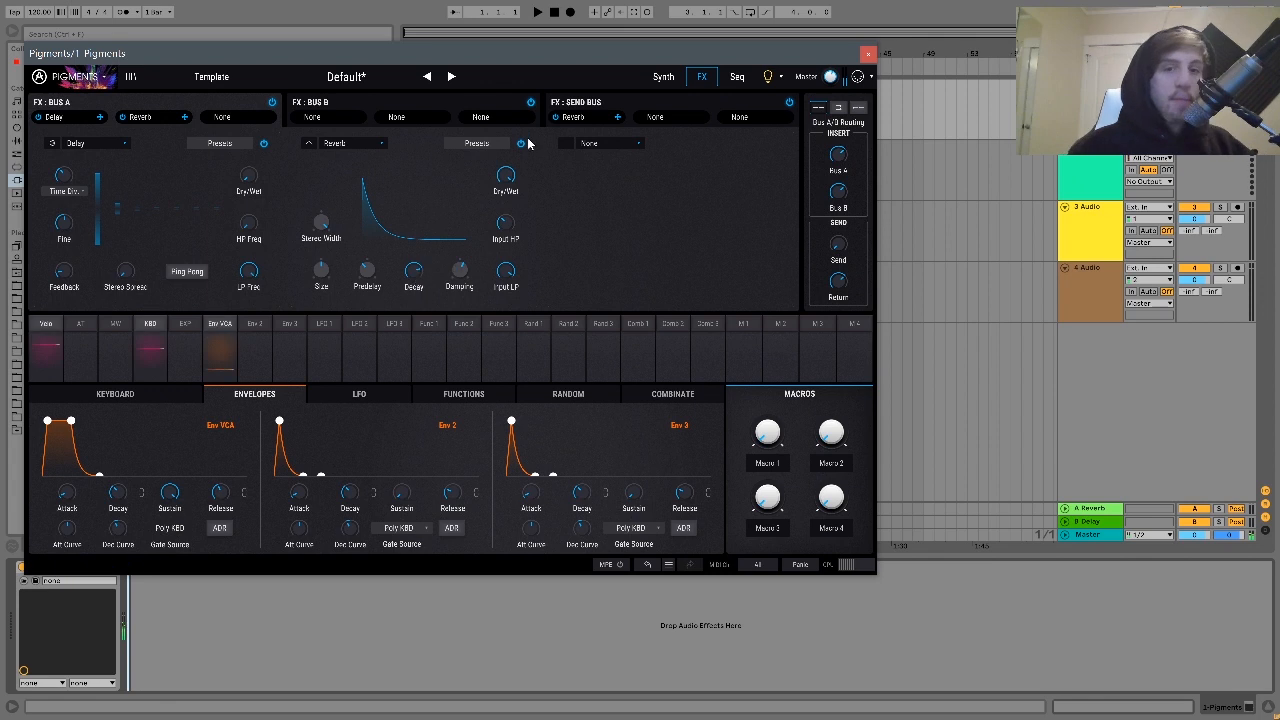
click(521, 146)
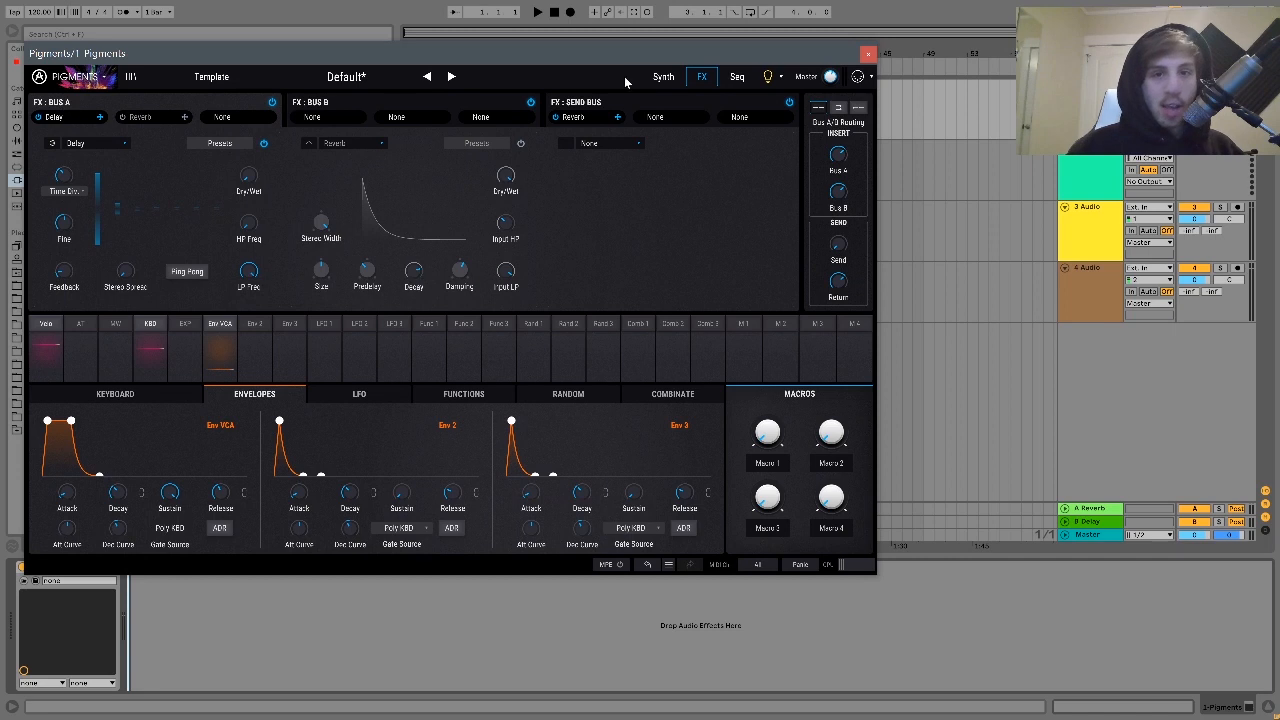
click(664, 80)
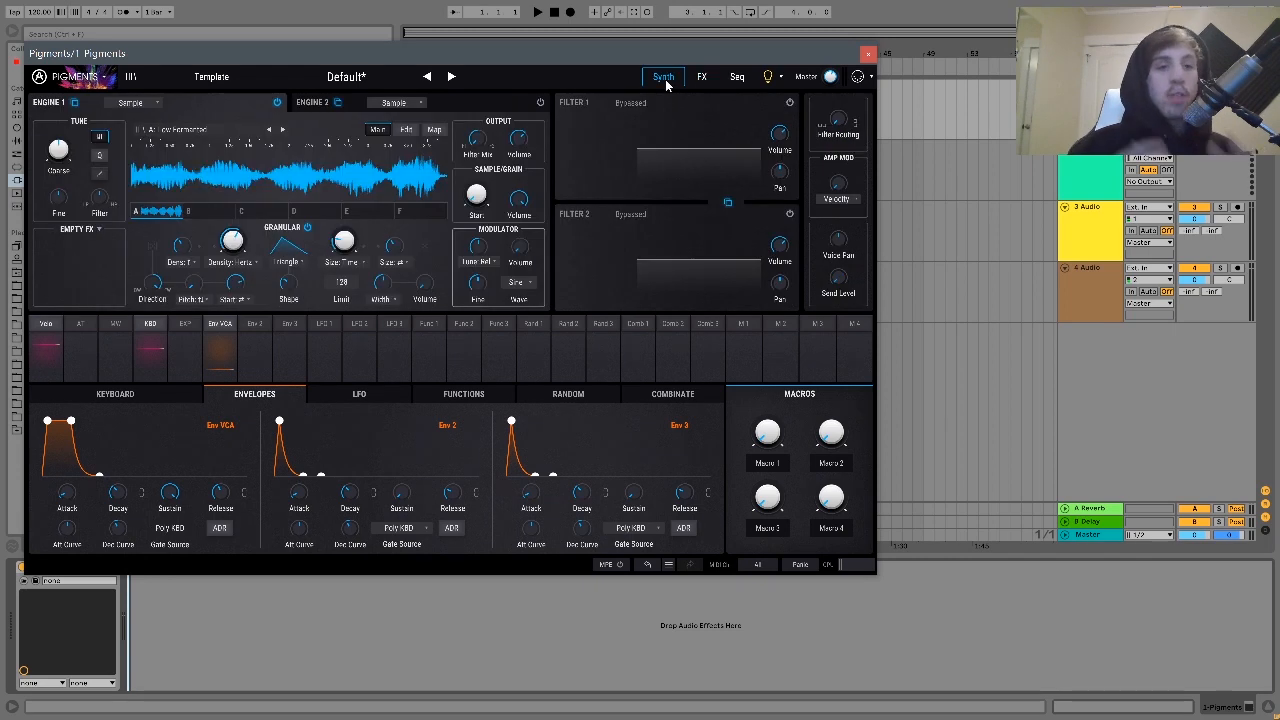